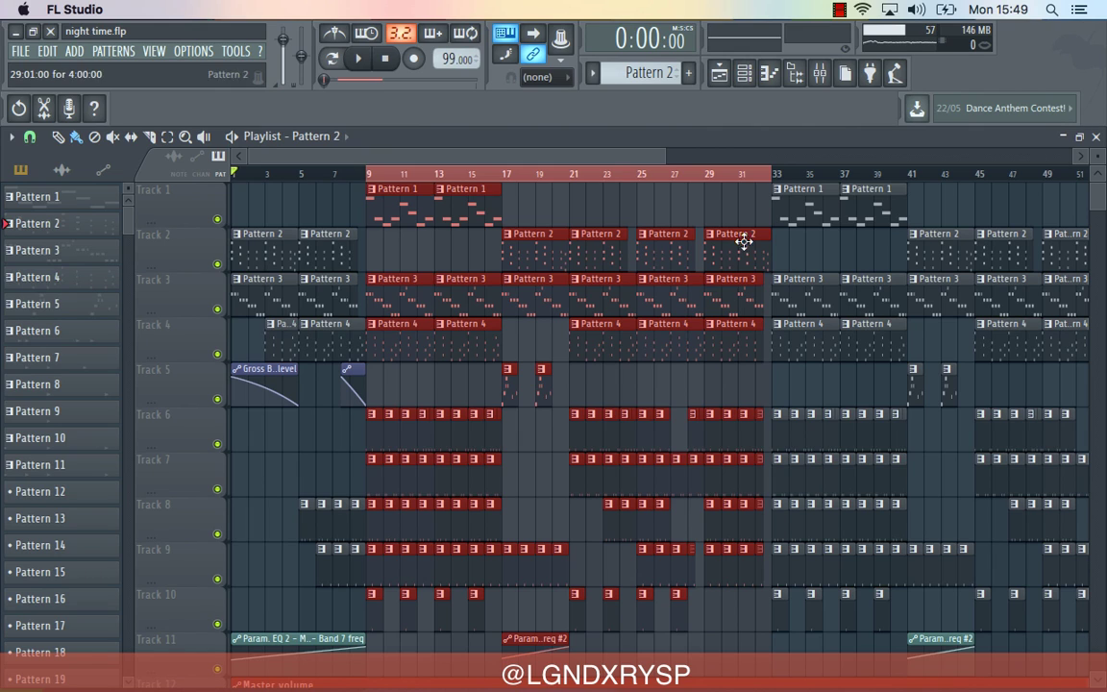
- Play the selected bars 9 to 32 of the playlist arrangement, stop playback and look over the rest of the arrangement
{"action": "left_click", "coordinate": [358, 58]}
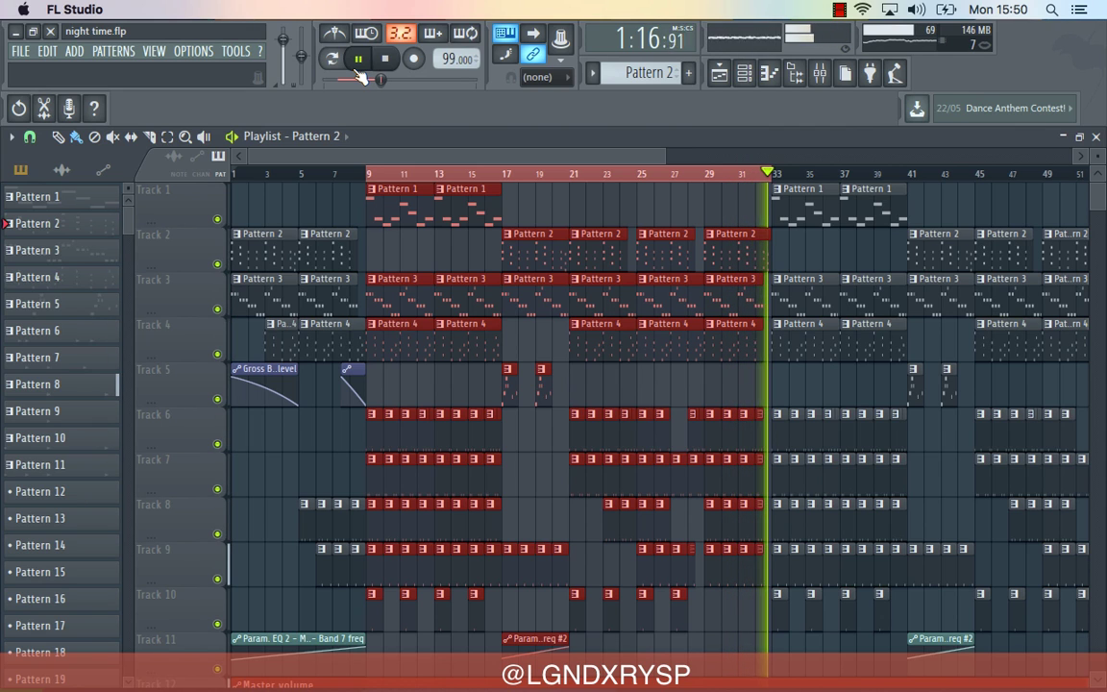
{"action": "key", "text": "space"}
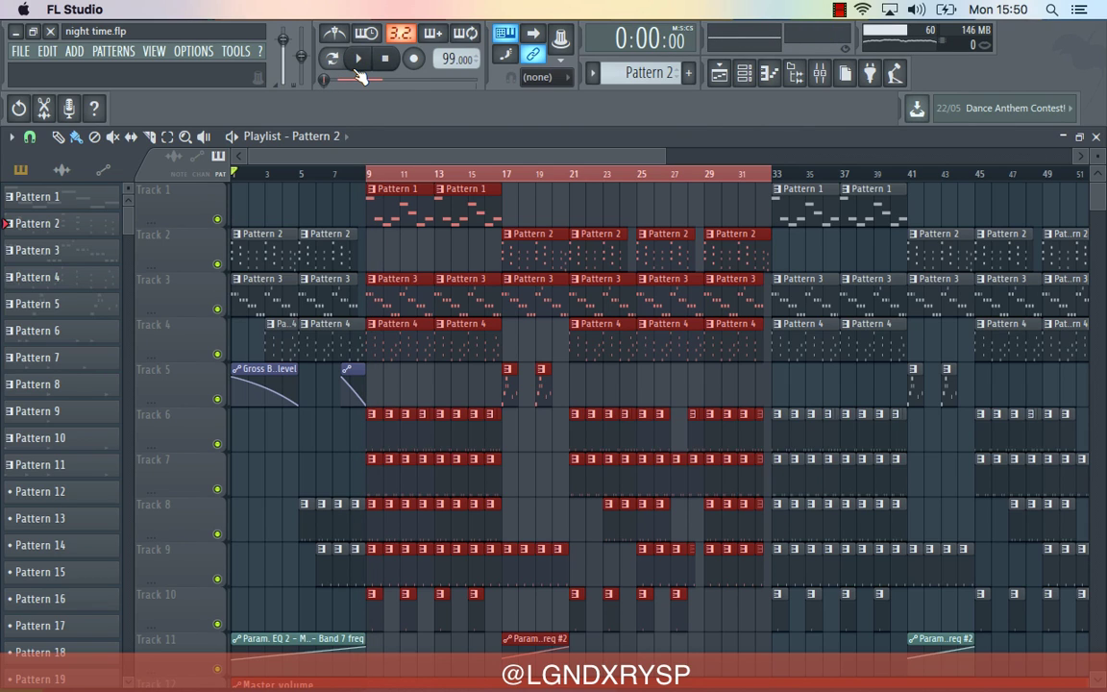
{"action": "scroll", "coordinate": [519, 240], "scroll_direction": "right", "scroll_amount": 10}
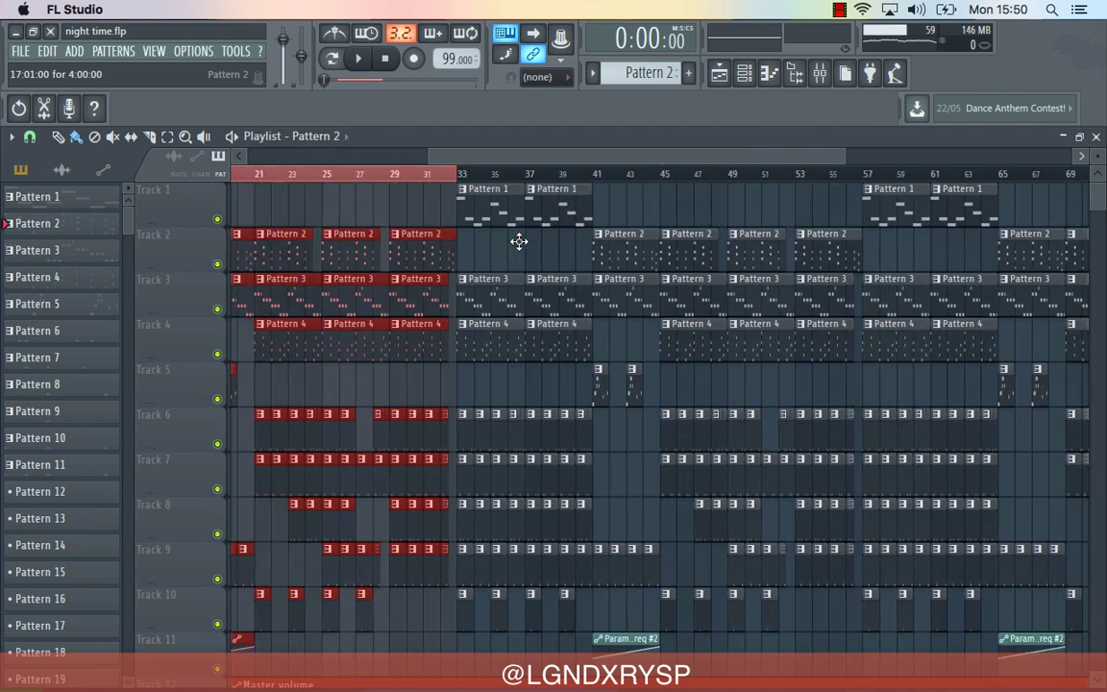
{"action": "scroll", "coordinate": [519, 240], "scroll_direction": "left", "scroll_amount": 10}
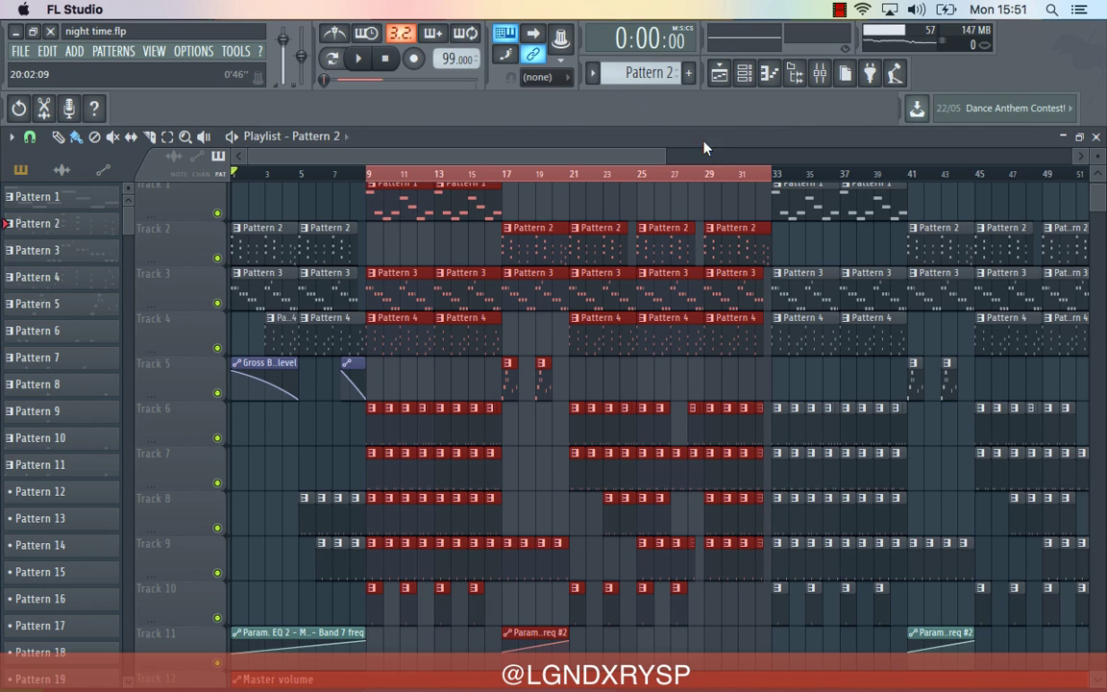
- Show the project's channels in the channel rack and check the Synth1 preset used by the Smooth plucks channel
{"action": "left_click", "coordinate": [744, 74]}
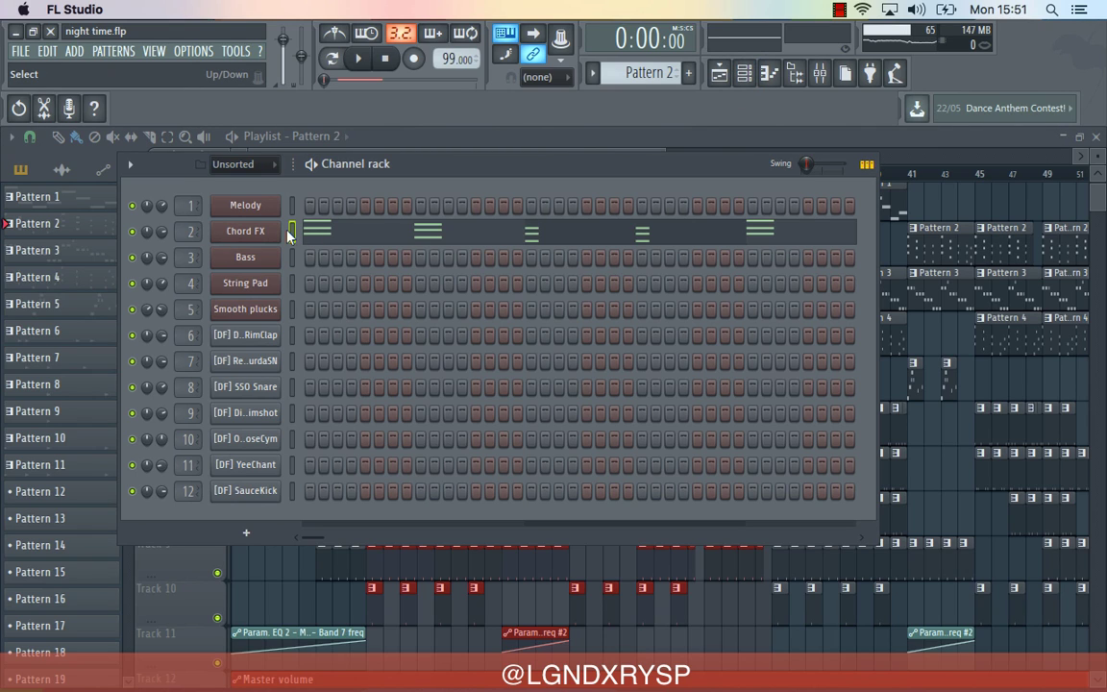
{"action": "left_click", "coordinate": [251, 309]}
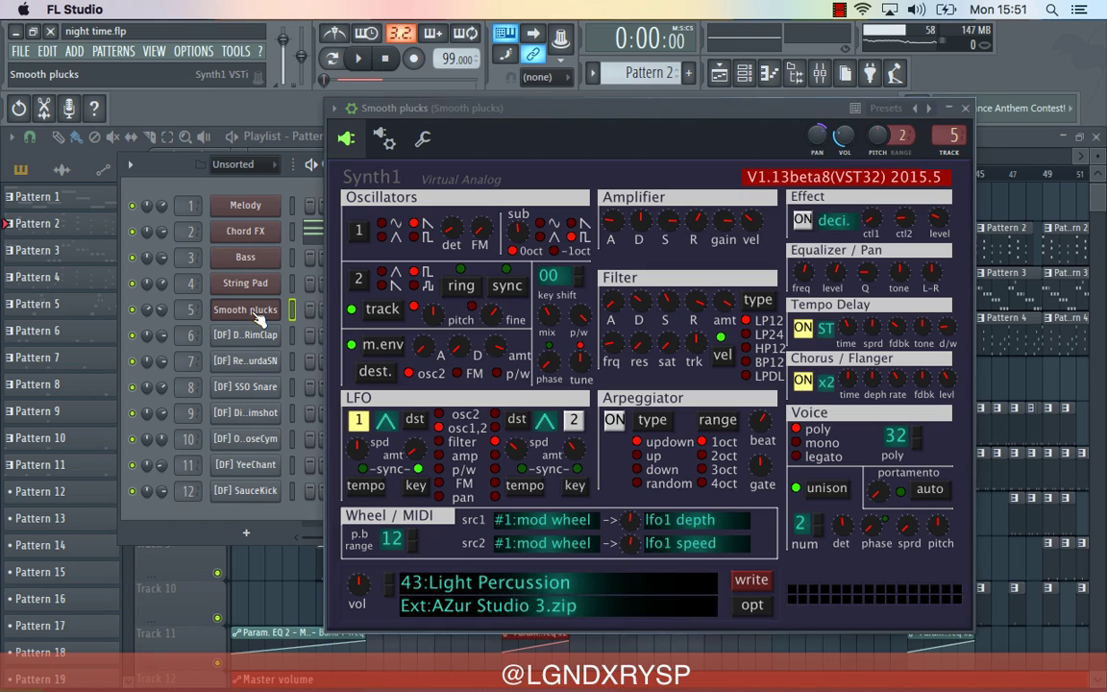
{"action": "left_click", "coordinate": [962, 108]}
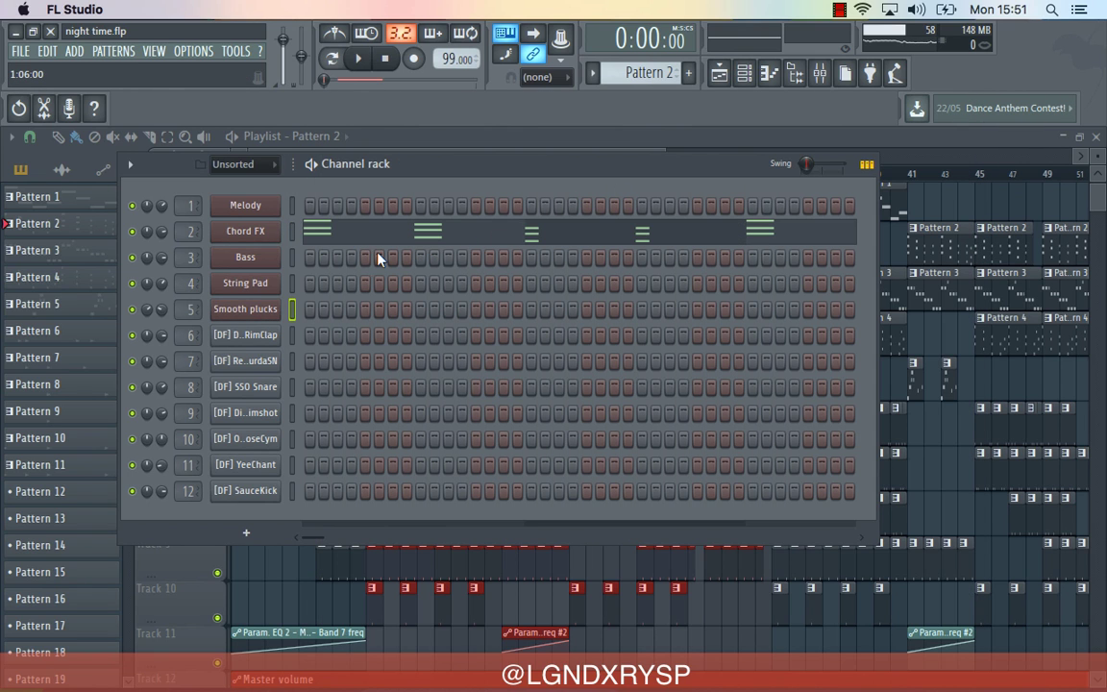
- Play Pattern 2 while examining all its Chord FX notes in the piano roll, and return to the channel rack
{"action": "left_click", "coordinate": [292, 232]}
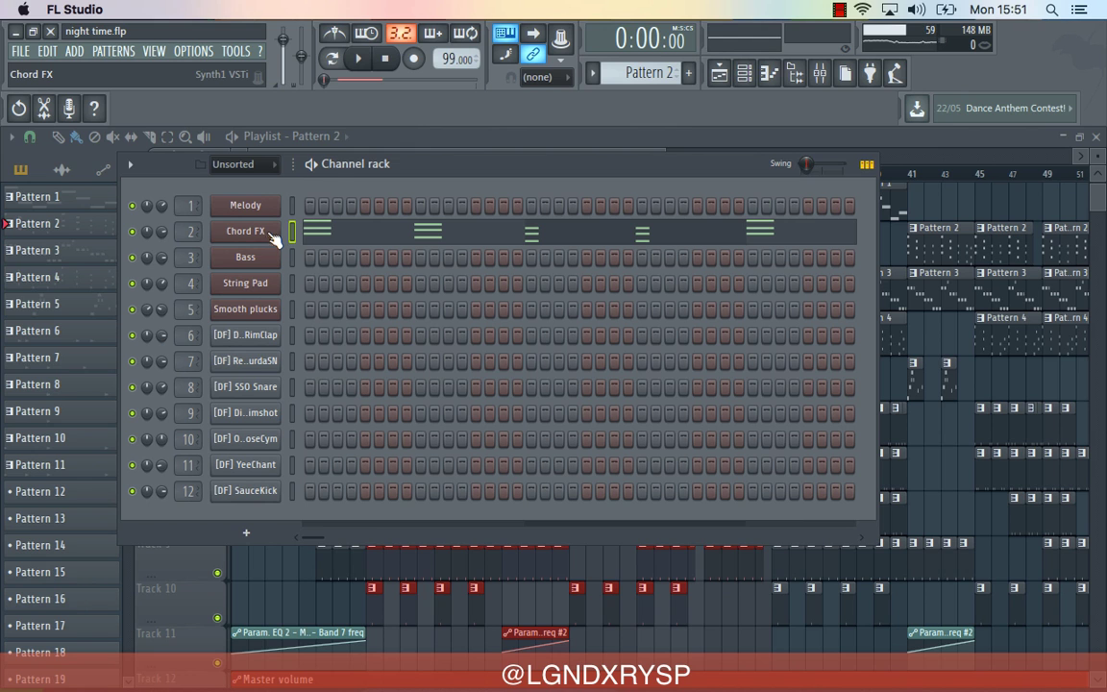
{"action": "left_click", "coordinate": [312, 164]}
{"action": "left_click", "coordinate": [321, 231]}
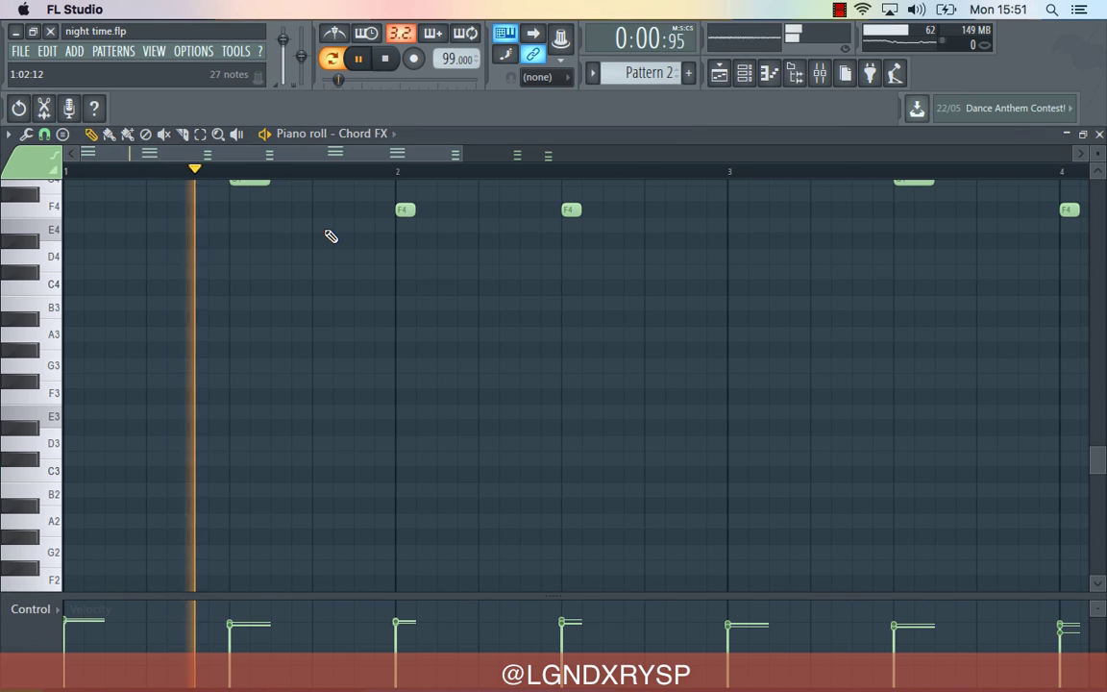
{"action": "scroll", "coordinate": [438, 311], "scroll_direction": "up", "scroll_amount": 3}
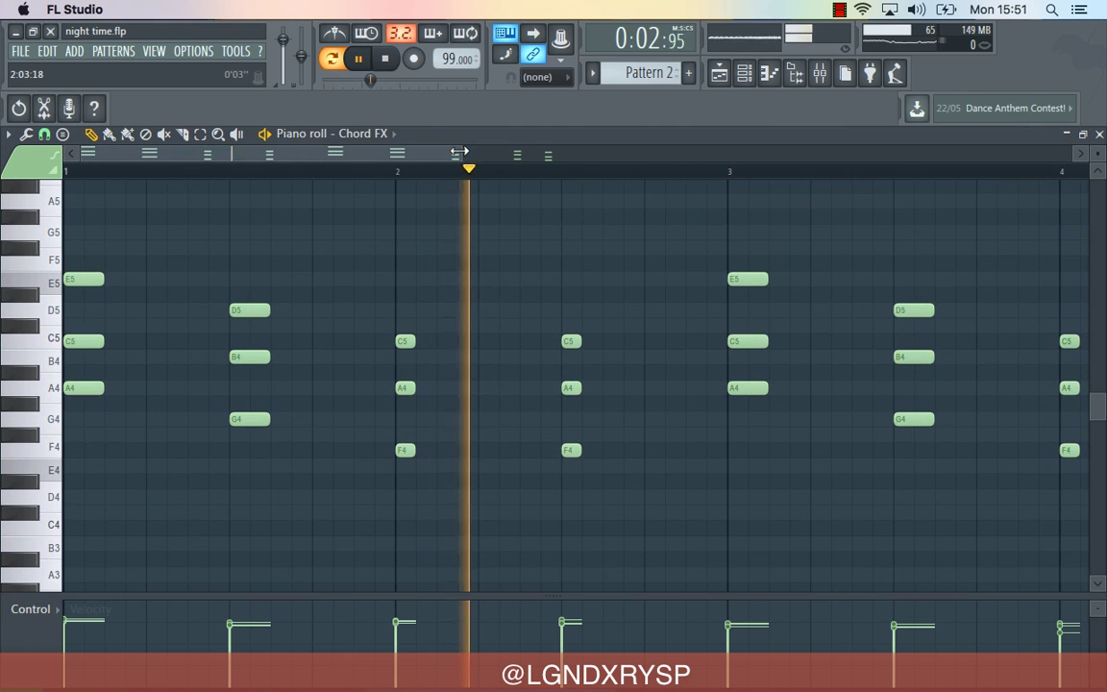
{"action": "left_click_drag", "start_coordinate": [538, 155], "coordinate": [808, 168]}
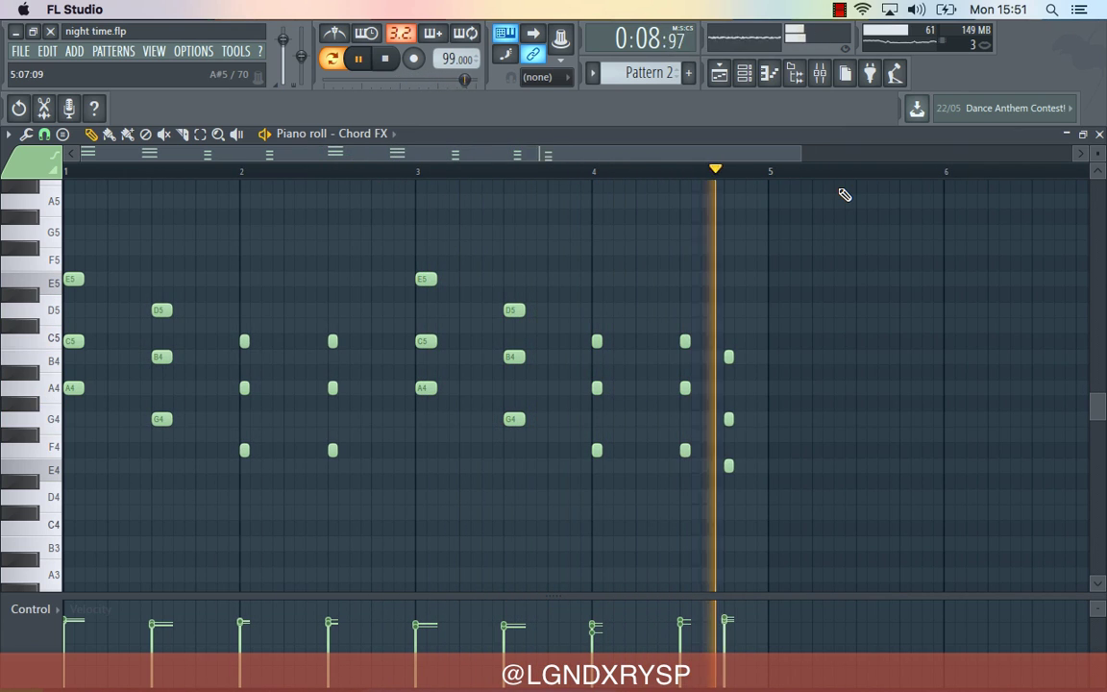
{"action": "key", "text": "space"}
{"action": "key", "text": "F7"}
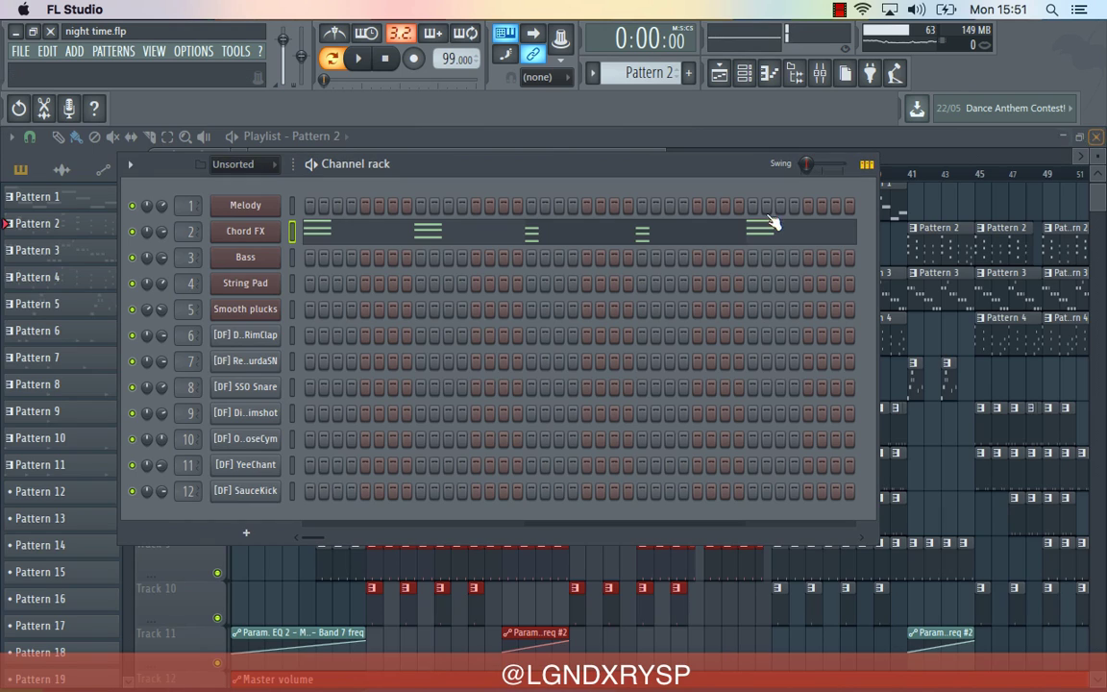
- Compare the Chord FX sound in Synth1 with the arpeggiator off and on, leaving the arpeggiator on
{"action": "left_click", "coordinate": [252, 236]}
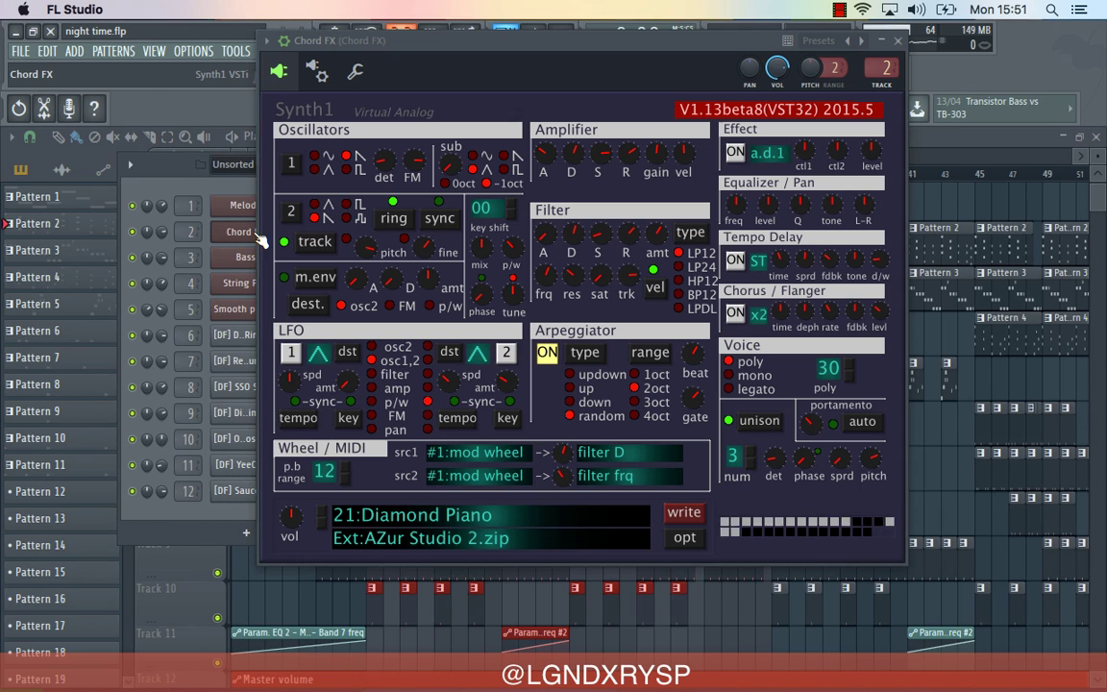
{"action": "left_click", "coordinate": [547, 353]}
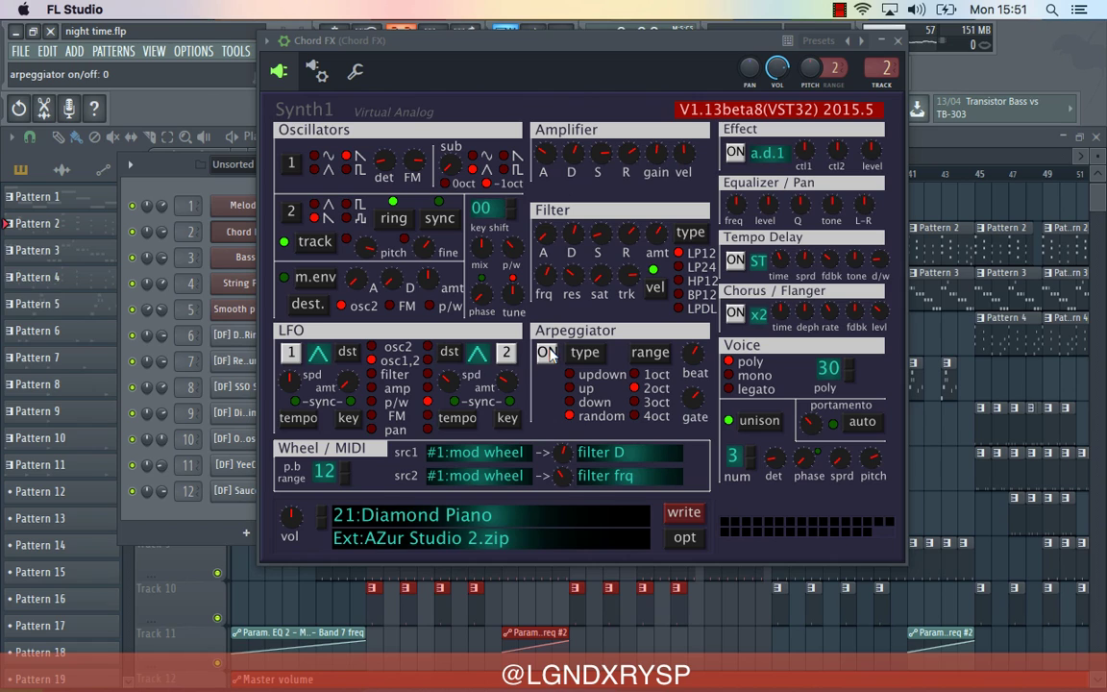
{"action": "key", "text": "space"}
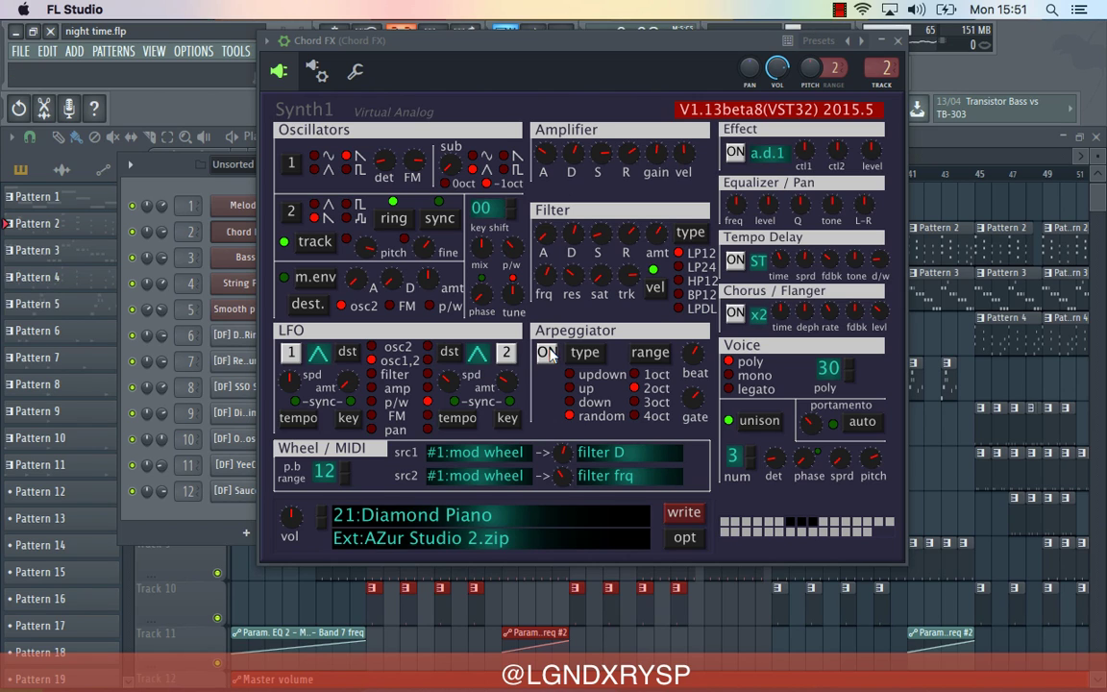
{"action": "left_click", "coordinate": [546, 353]}
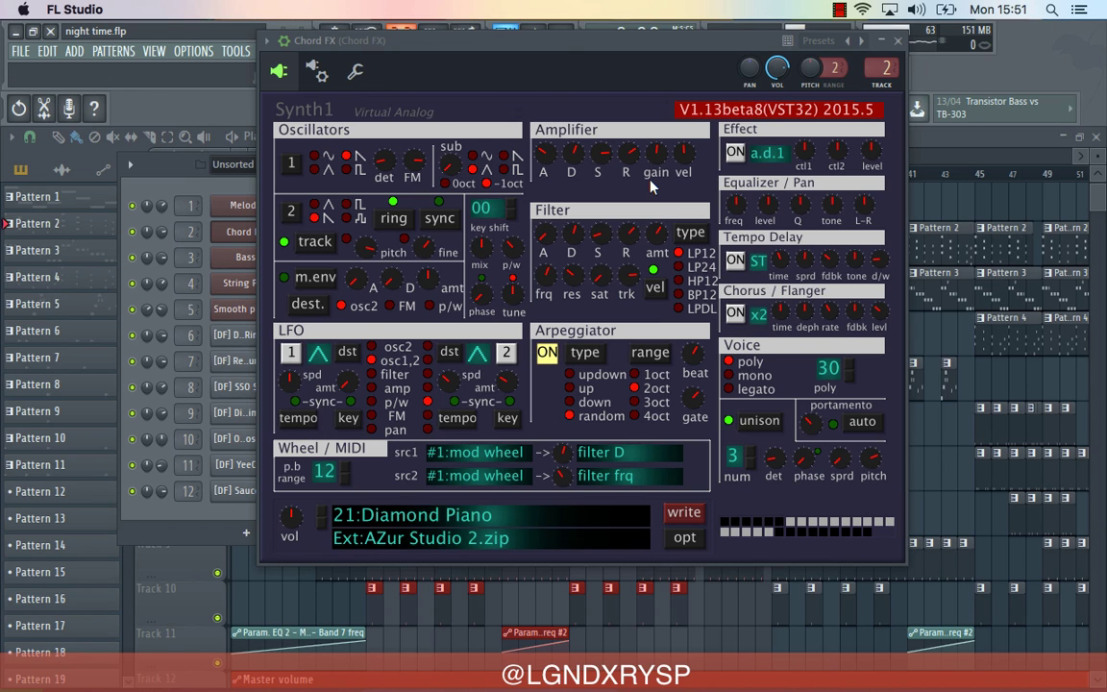
{"action": "left_click", "coordinate": [899, 41]}
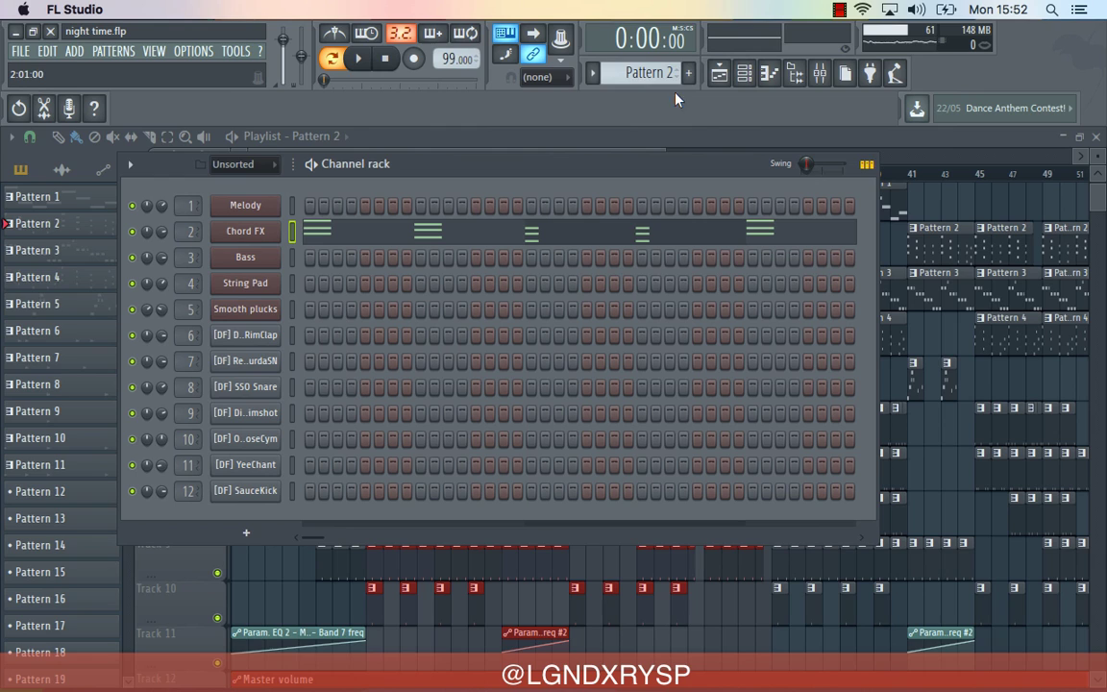
- Switch to Pattern 3 and examine the Synth1 preset and settings of the Bass channel
{"action": "left_click", "coordinate": [593, 73]}
{"action": "left_click", "coordinate": [620, 130]}
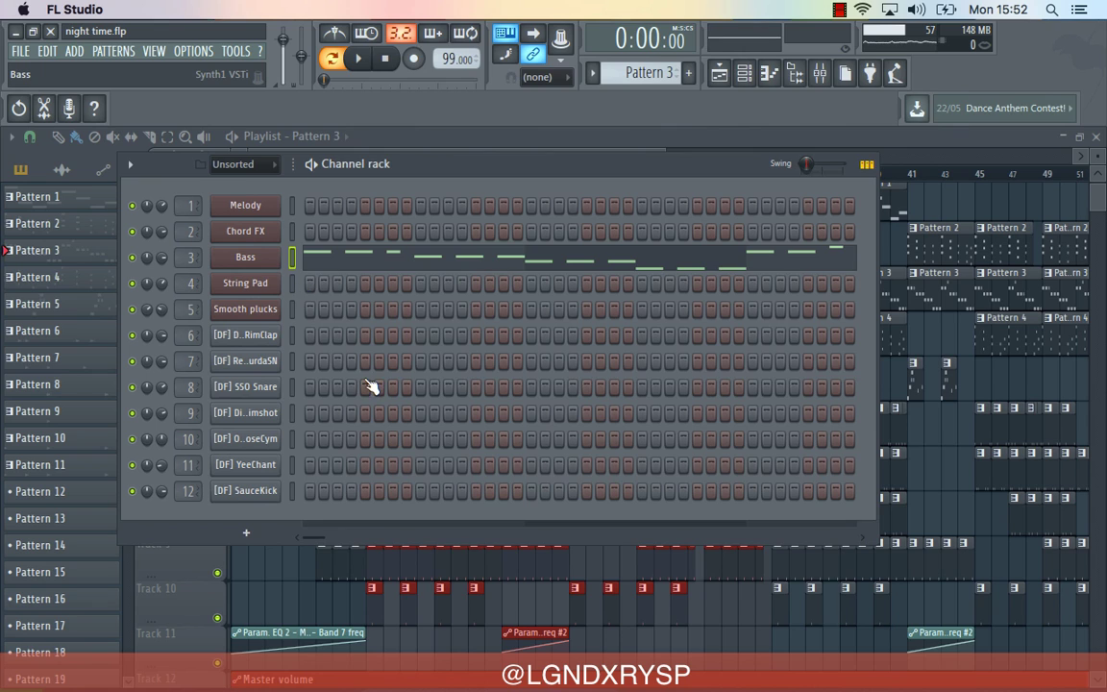
{"action": "left_click", "coordinate": [245, 256]}
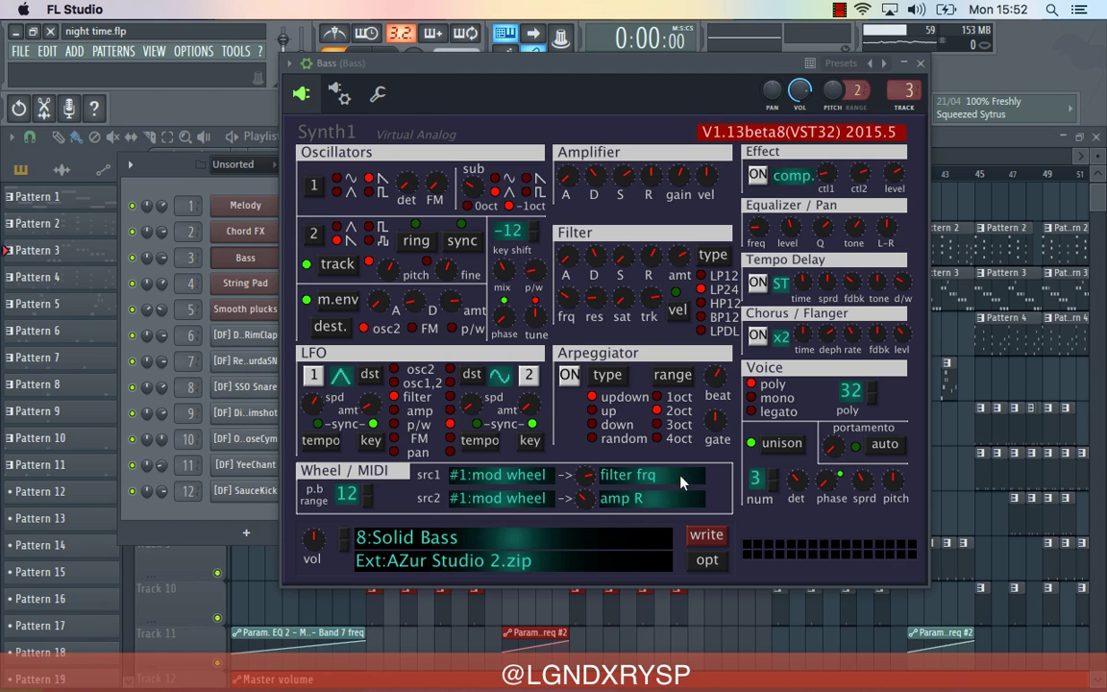
{"action": "left_click", "coordinate": [919, 64]}
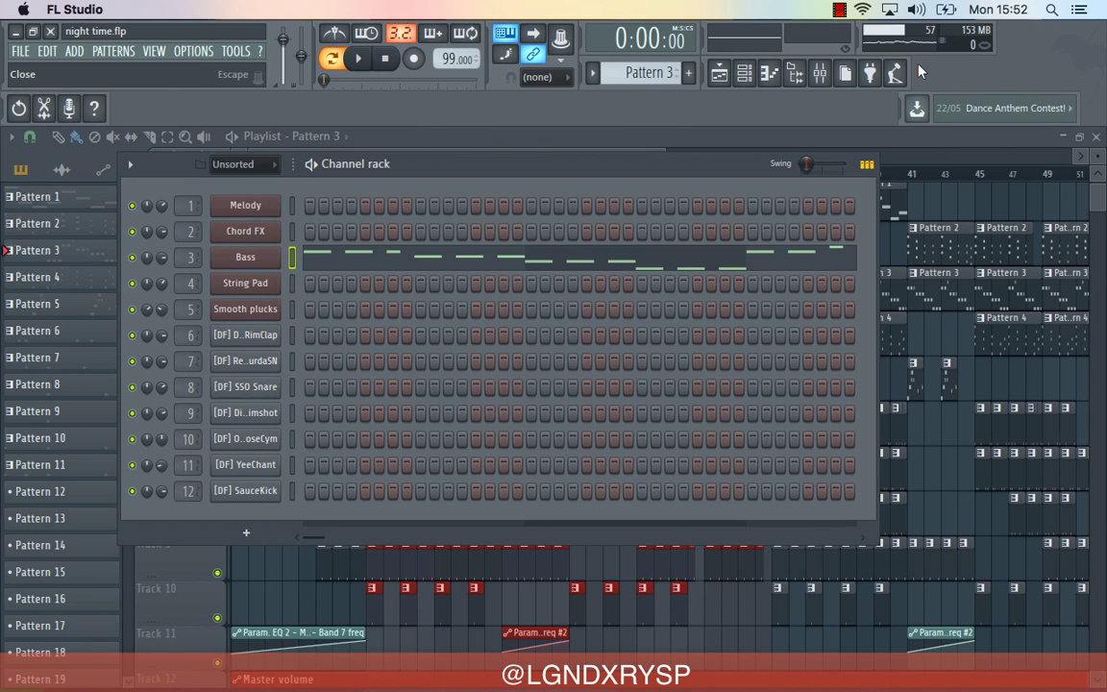
- Play the Bass notes of Pattern 3 in the piano roll, and return to the channel rack
{"action": "left_click", "coordinate": [367, 265]}
{"action": "scroll", "coordinate": [252, 320], "scroll_direction": "down", "scroll_amount": 1}
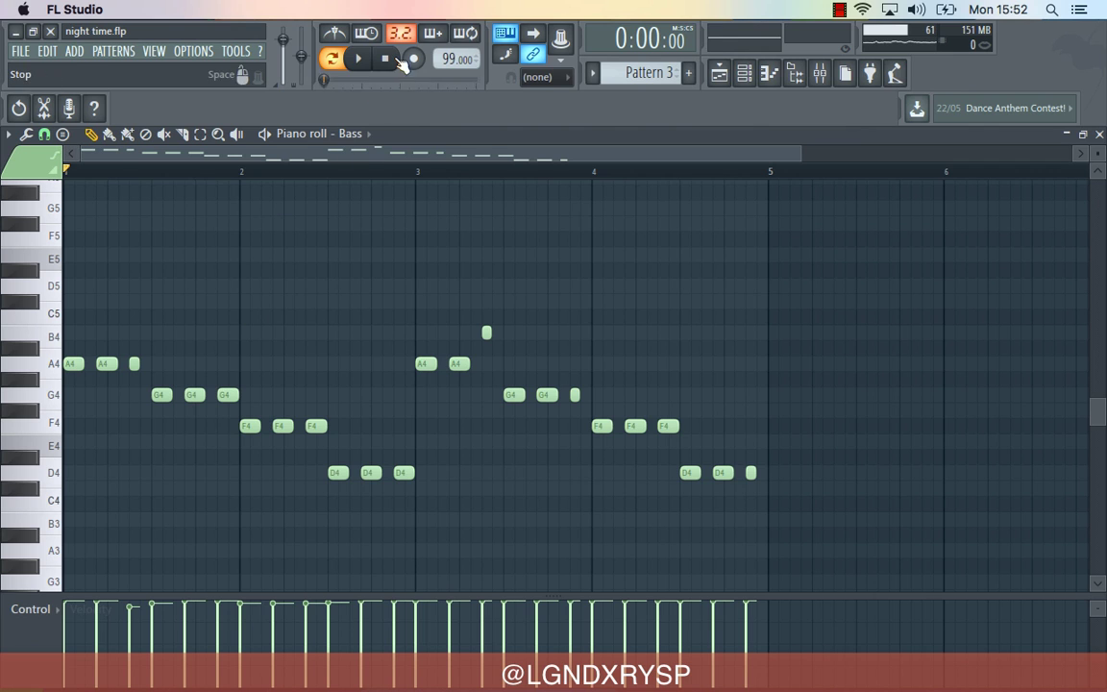
{"action": "left_click", "coordinate": [359, 60]}
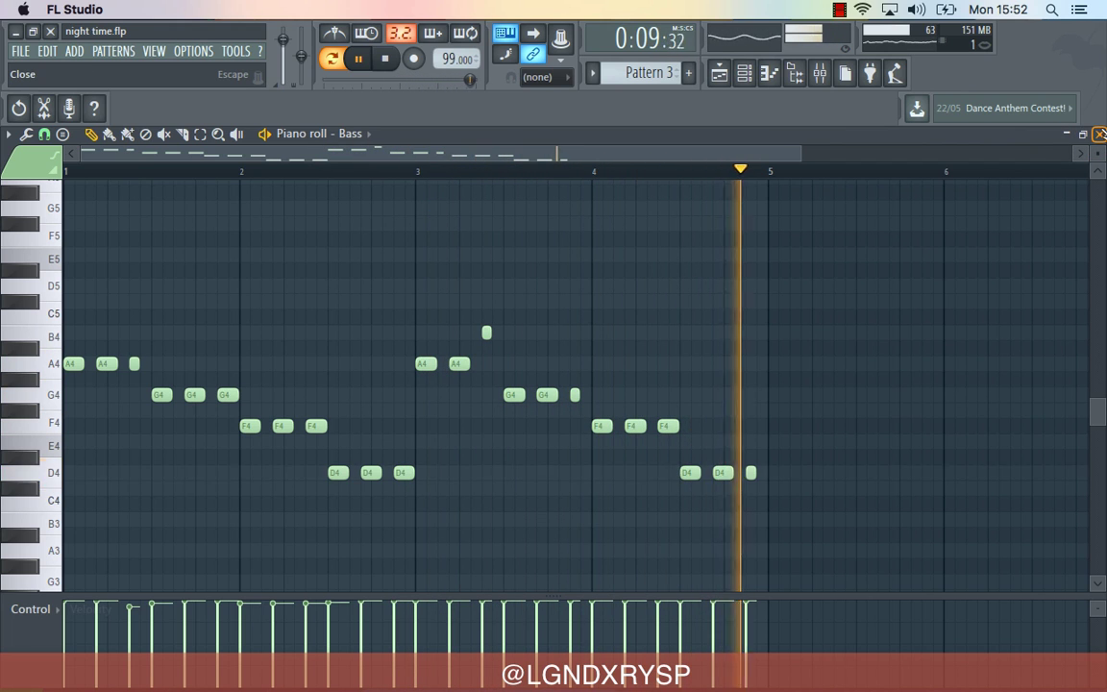
{"action": "left_click", "coordinate": [1100, 134]}
{"action": "key", "text": "space"}
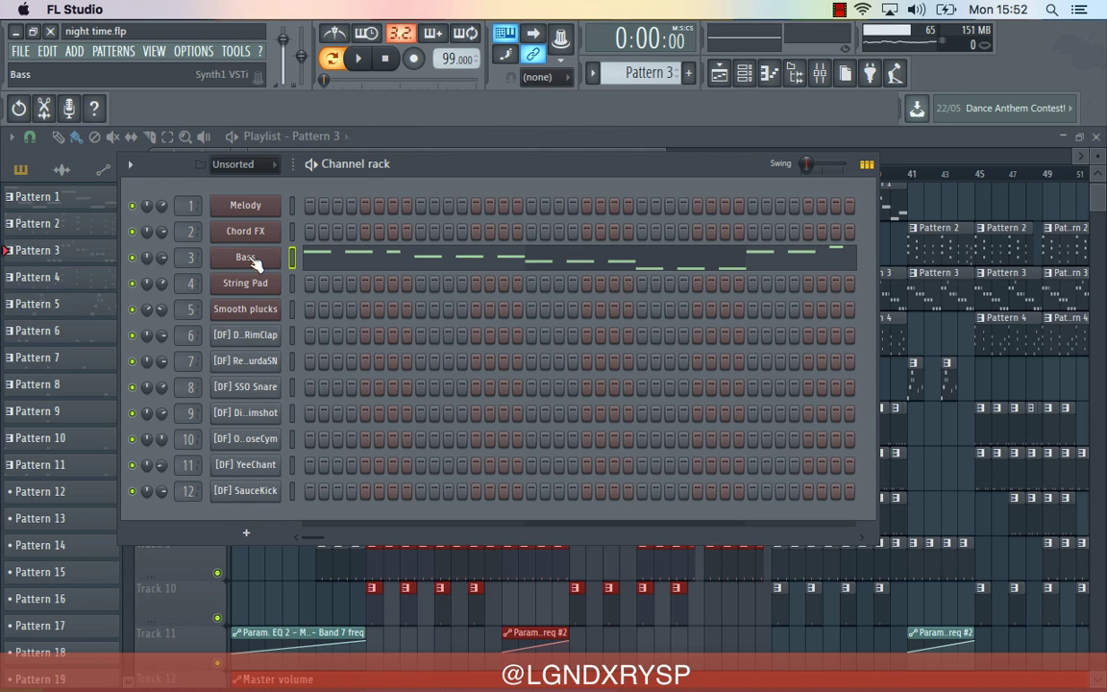
- Check the root note in the Bass channel's miscellaneous settings and close the channel window
{"action": "left_click", "coordinate": [256, 265]}
{"action": "left_click", "coordinate": [380, 96]}
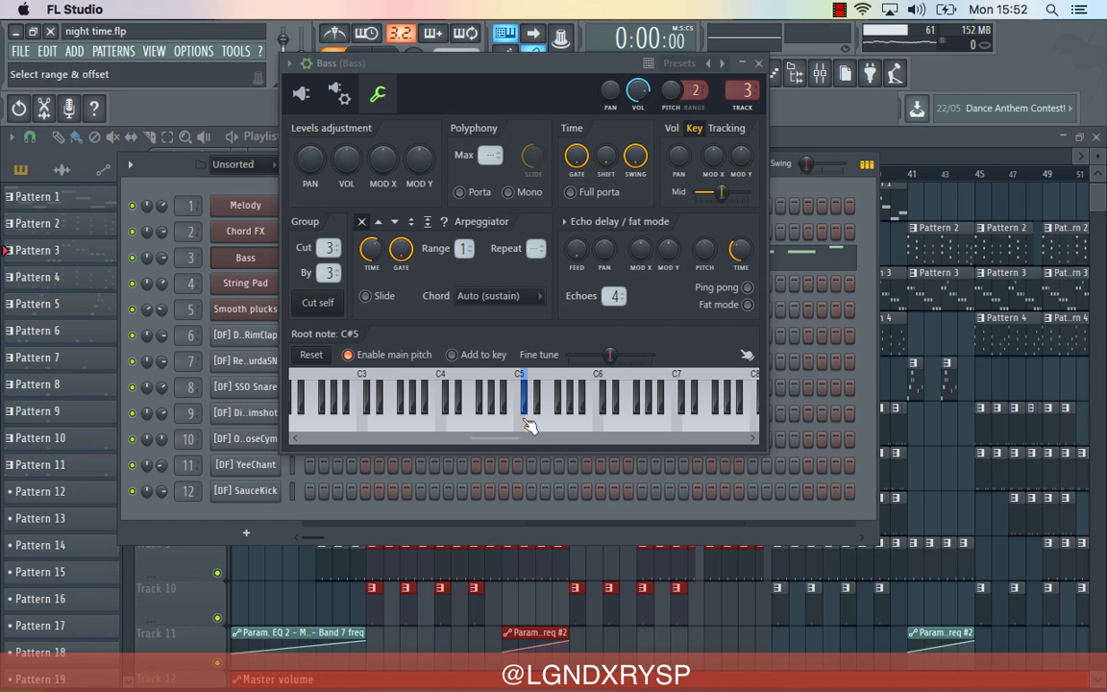
{"action": "left_click", "coordinate": [759, 65]}
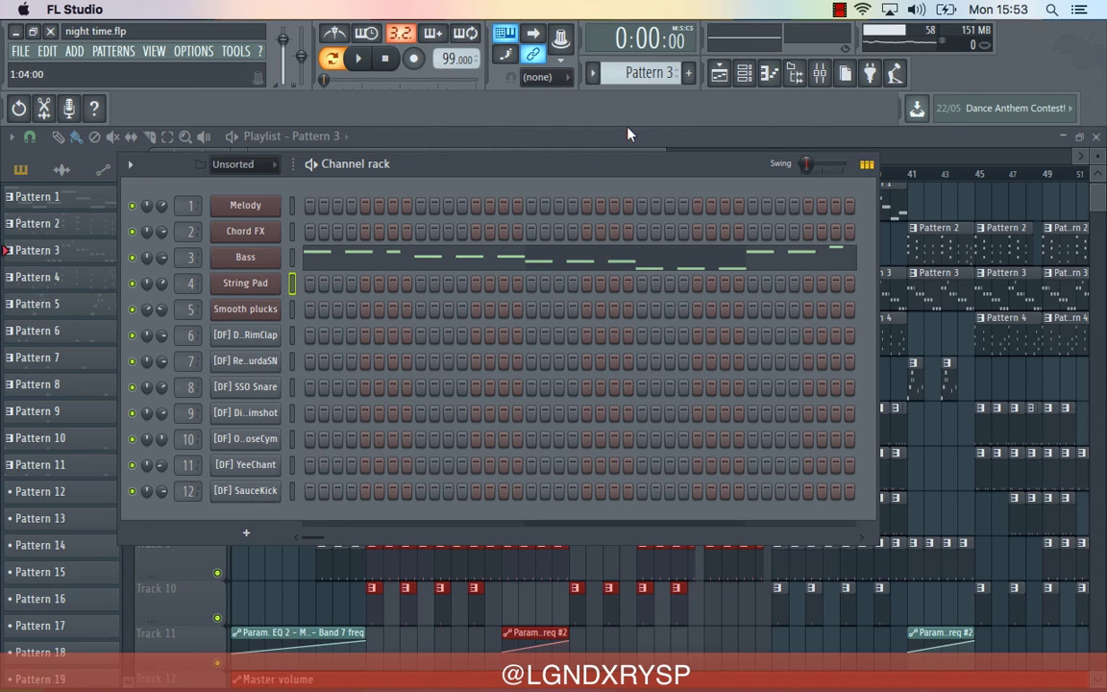
- Switch to Pattern 4, play its String Pad notes in the piano roll, and return to the channel rack
{"action": "left_click", "coordinate": [593, 73]}
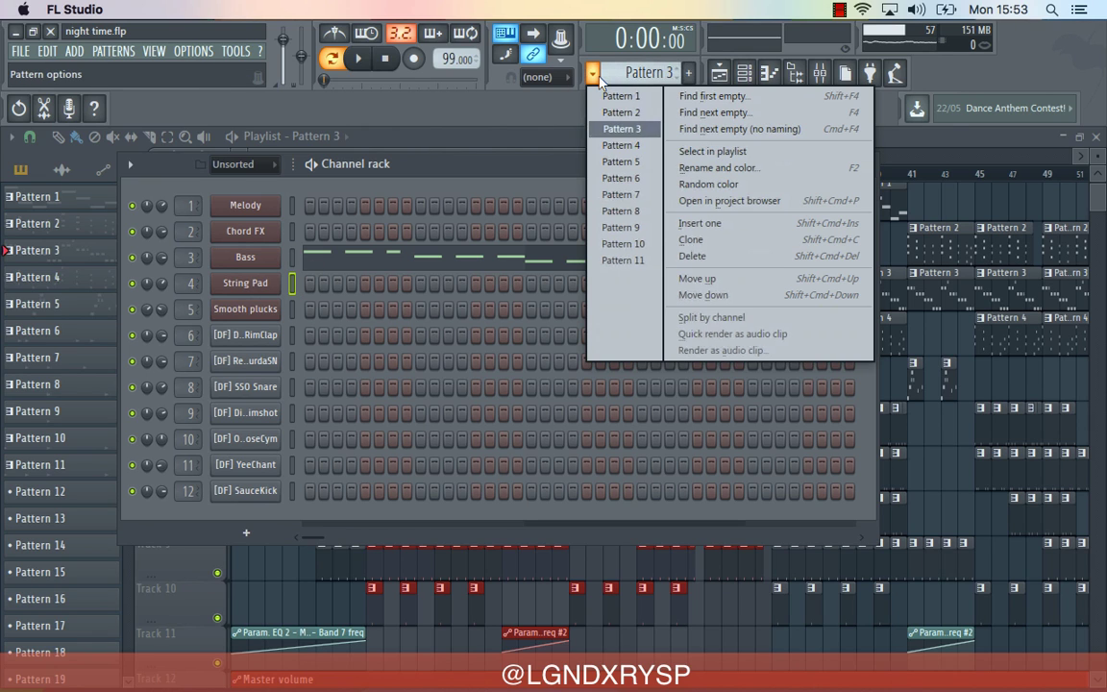
{"action": "left_click", "coordinate": [619, 145]}
{"action": "left_click", "coordinate": [427, 291]}
{"action": "scroll", "coordinate": [382, 311], "scroll_direction": "up", "scroll_amount": 5}
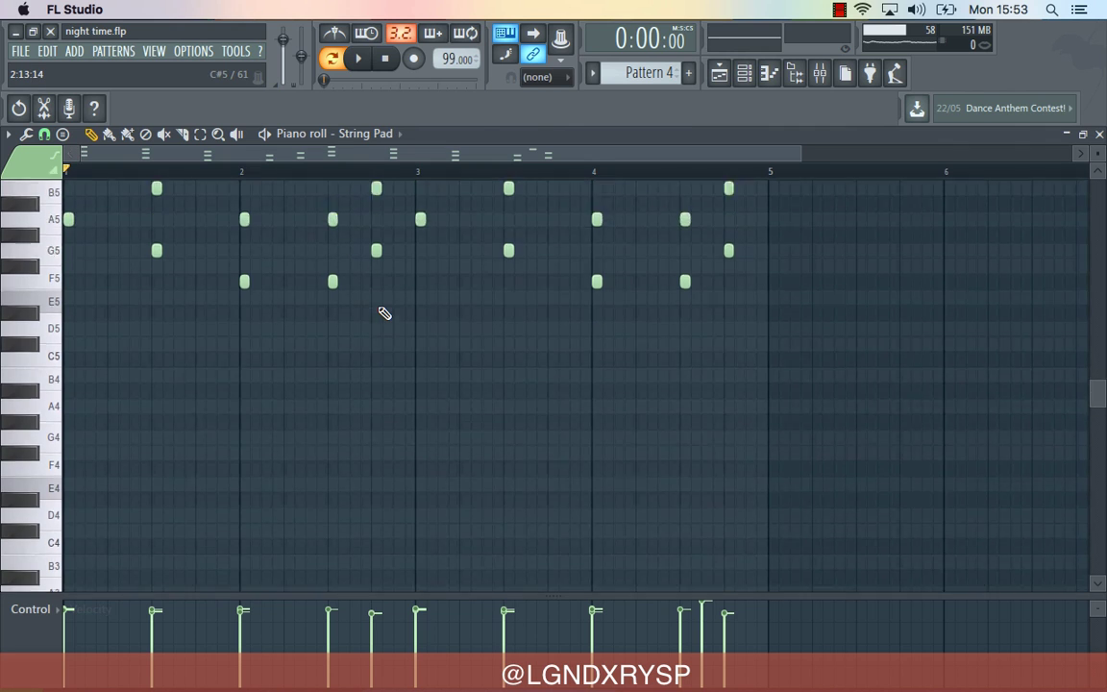
{"action": "scroll", "coordinate": [382, 311], "scroll_direction": "up", "scroll_amount": 1}
{"action": "key", "text": "space"}
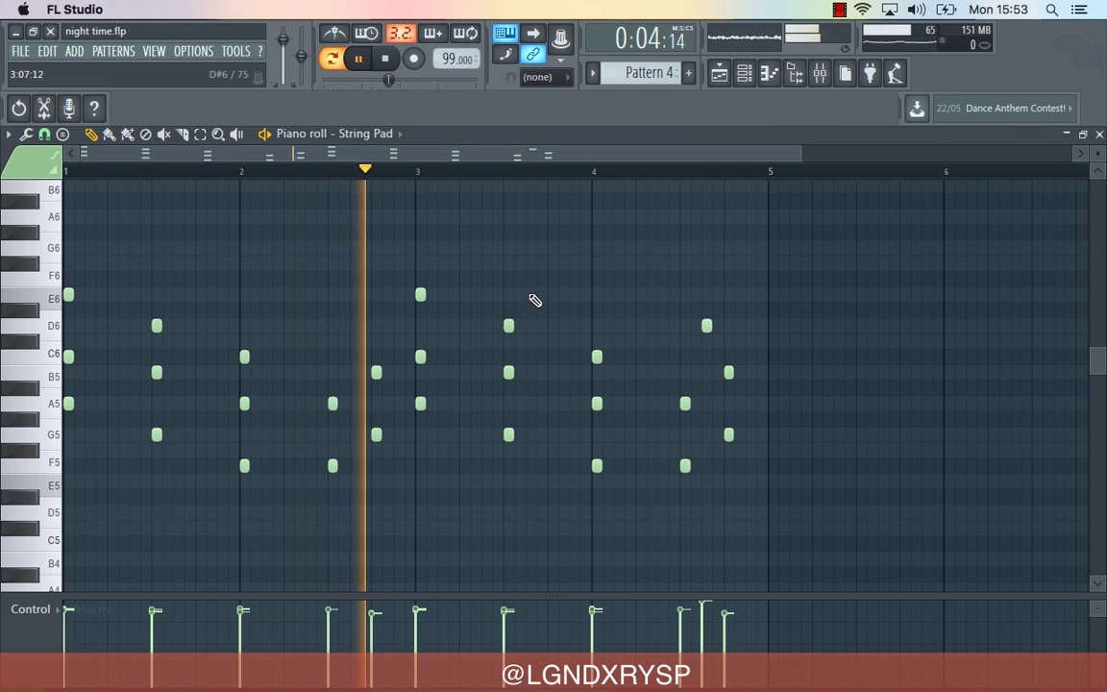
{"action": "left_click", "coordinate": [1099, 135]}
{"action": "key", "text": "space"}
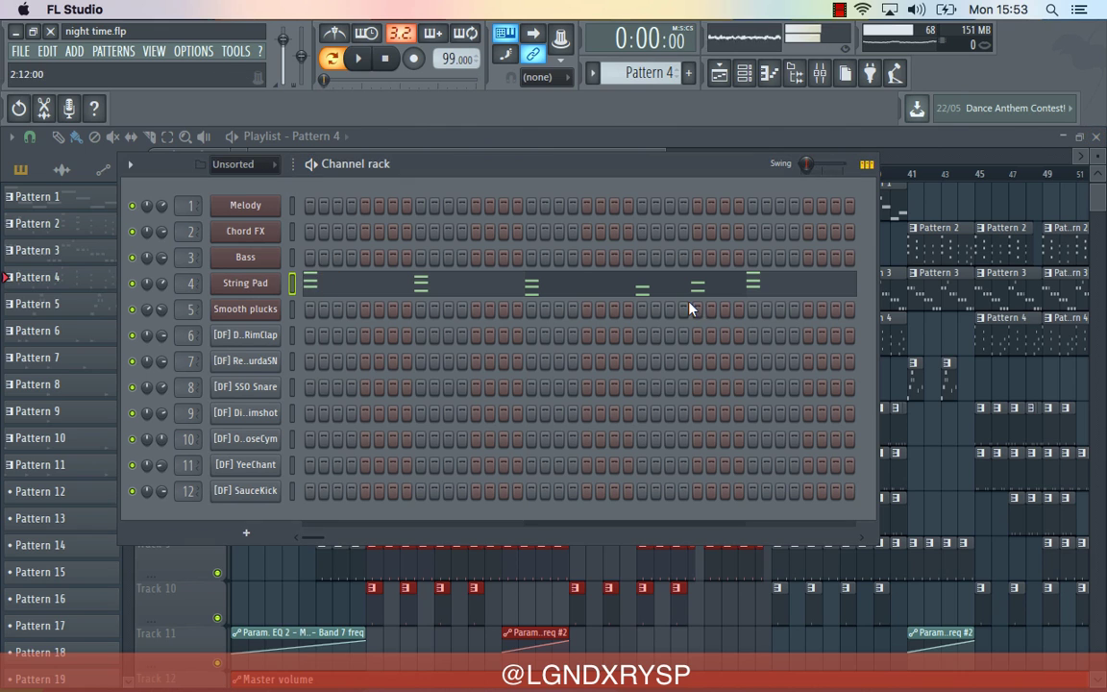
- Check the String Pad channel's root note and its Synth1 preset and settings, and close the channel window
{"action": "left_click", "coordinate": [252, 284]}
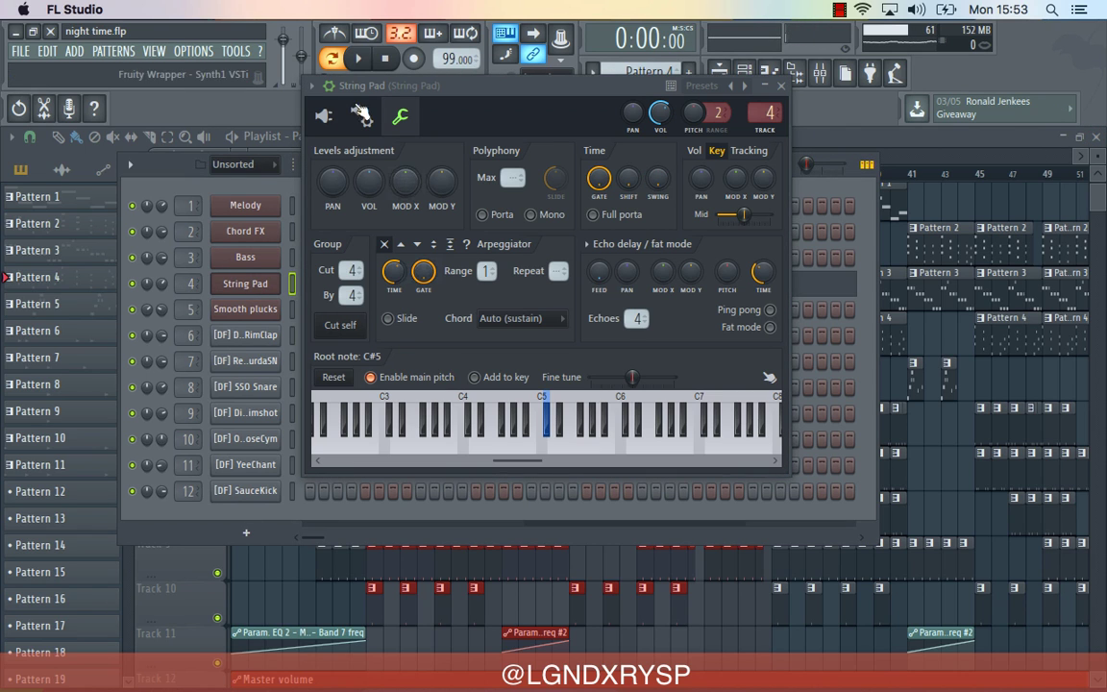
{"action": "left_click", "coordinate": [324, 116]}
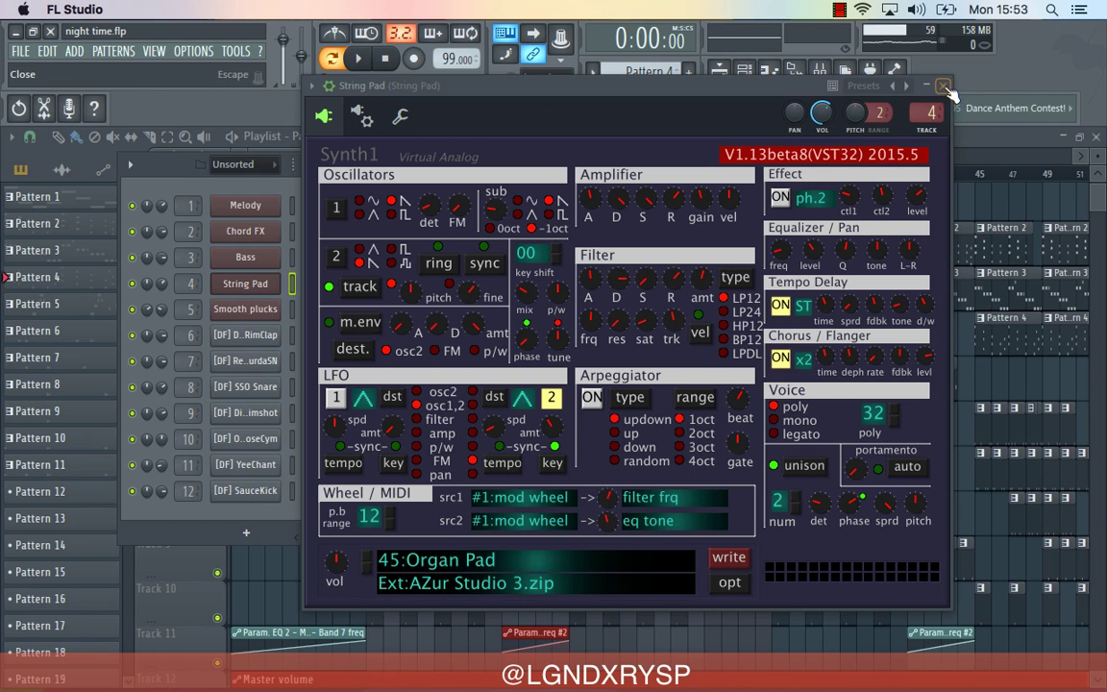
{"action": "key", "text": "Escape"}
- Switch to Pattern 1, play its Melody notes in the piano roll, and return to the channel rack with playback stopped
{"action": "left_click", "coordinate": [593, 77]}
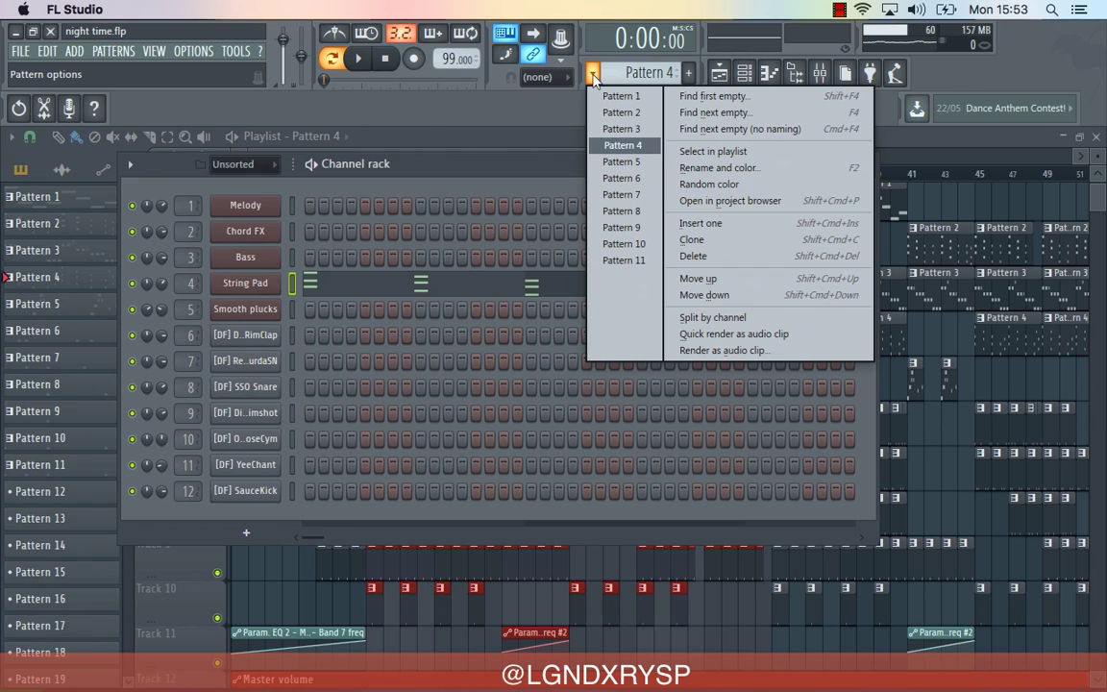
{"action": "left_click", "coordinate": [610, 96]}
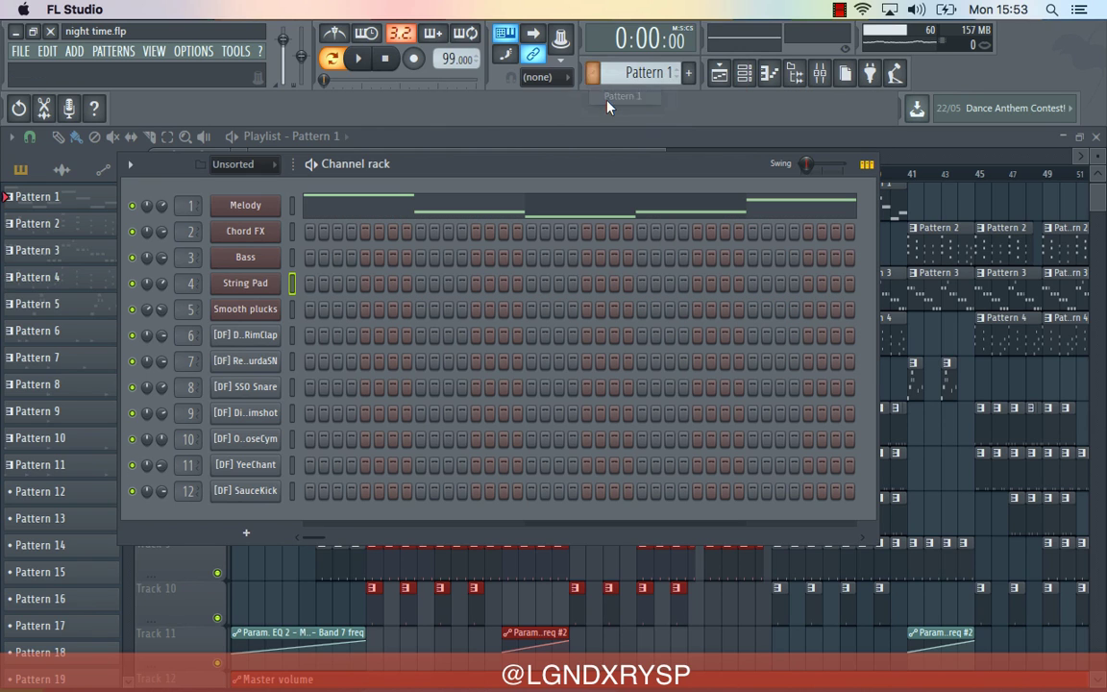
{"action": "left_click", "coordinate": [380, 213]}
{"action": "left_click", "coordinate": [200, 134]}
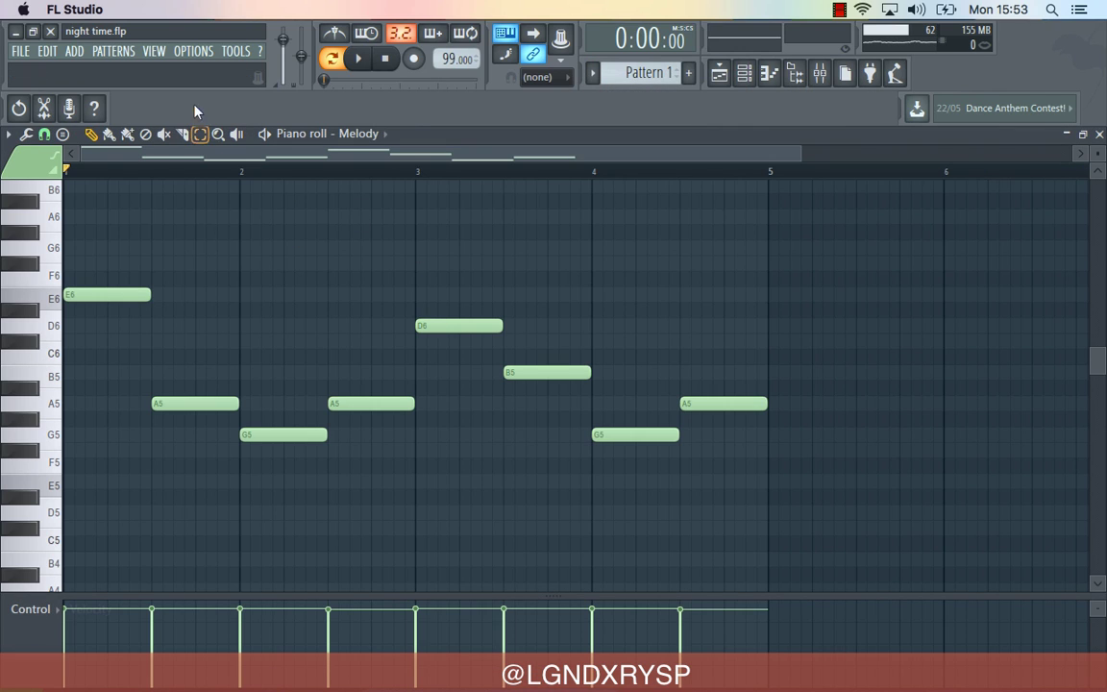
{"action": "left_click", "coordinate": [361, 60]}
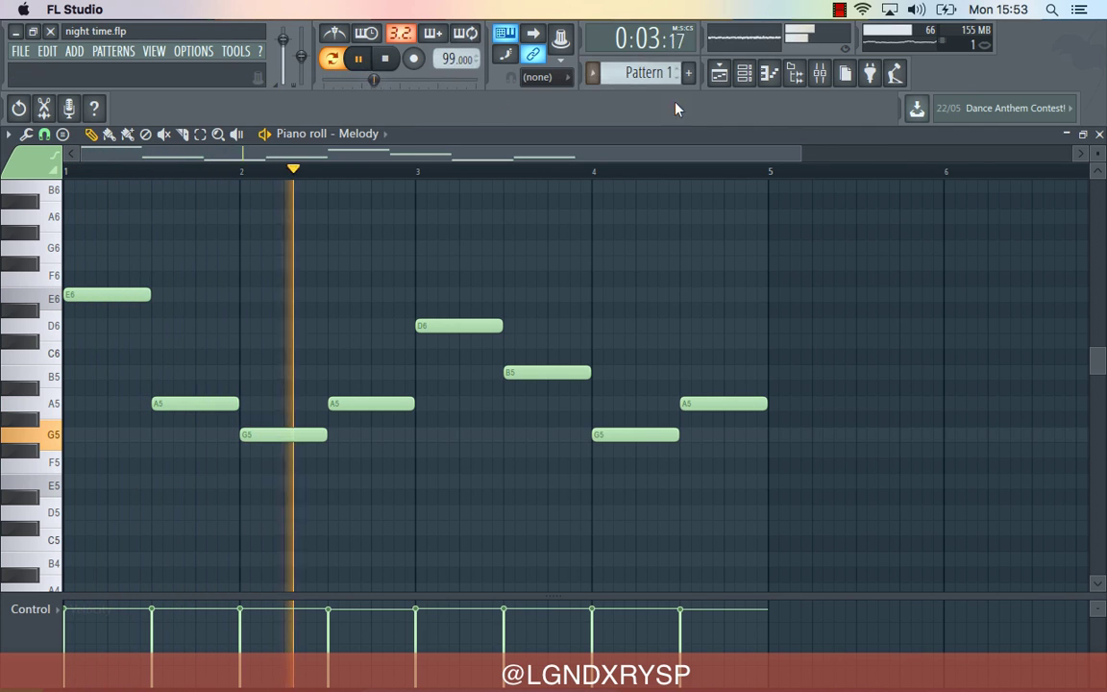
{"action": "left_click", "coordinate": [1099, 133]}
{"action": "key", "text": "space"}
- Check the Melody channel's Synth1 settings, play it with the arpeggiator off, turn the arpeggiator back on, and close the channel window
{"action": "left_click", "coordinate": [272, 201]}
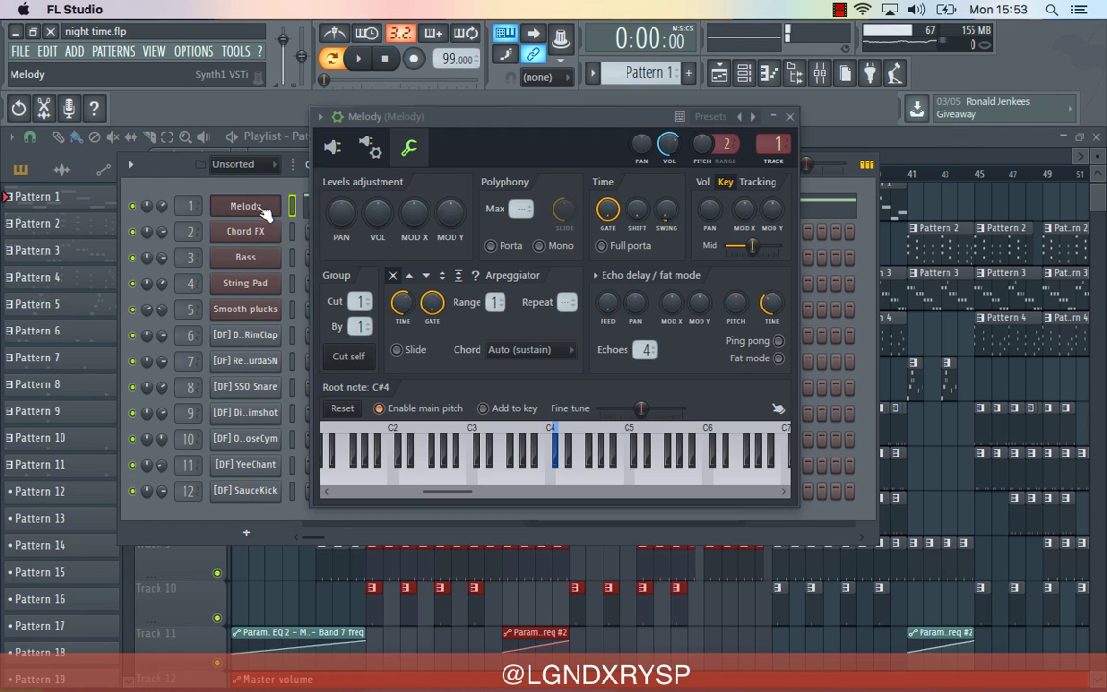
{"action": "left_click", "coordinate": [331, 147]}
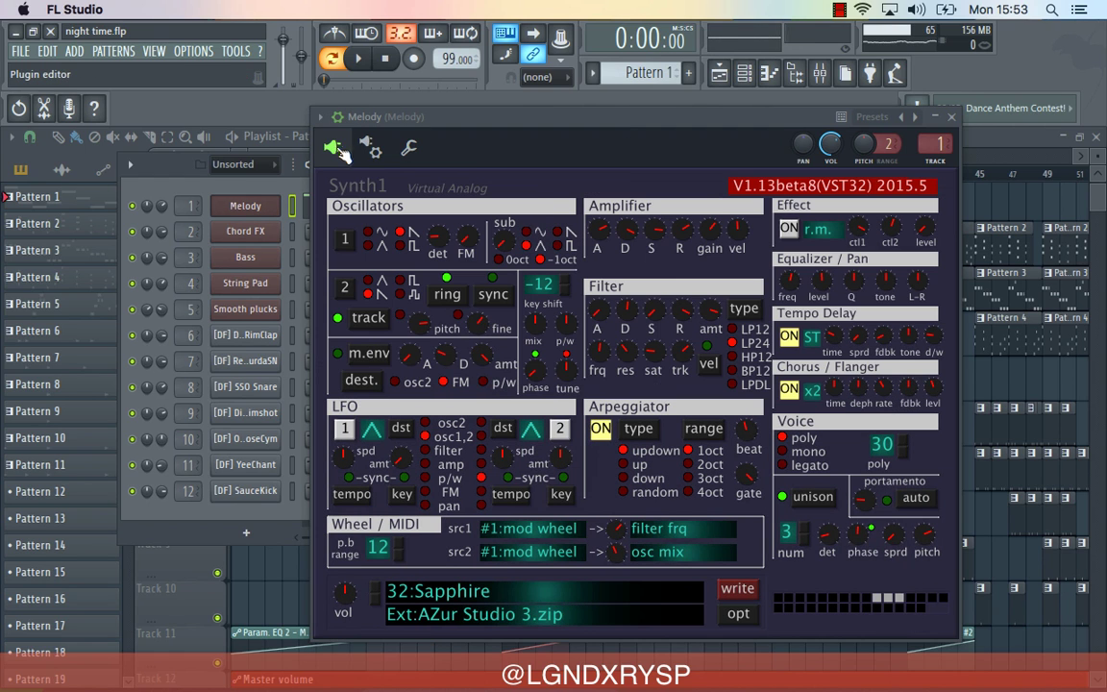
{"action": "left_click", "coordinate": [604, 431]}
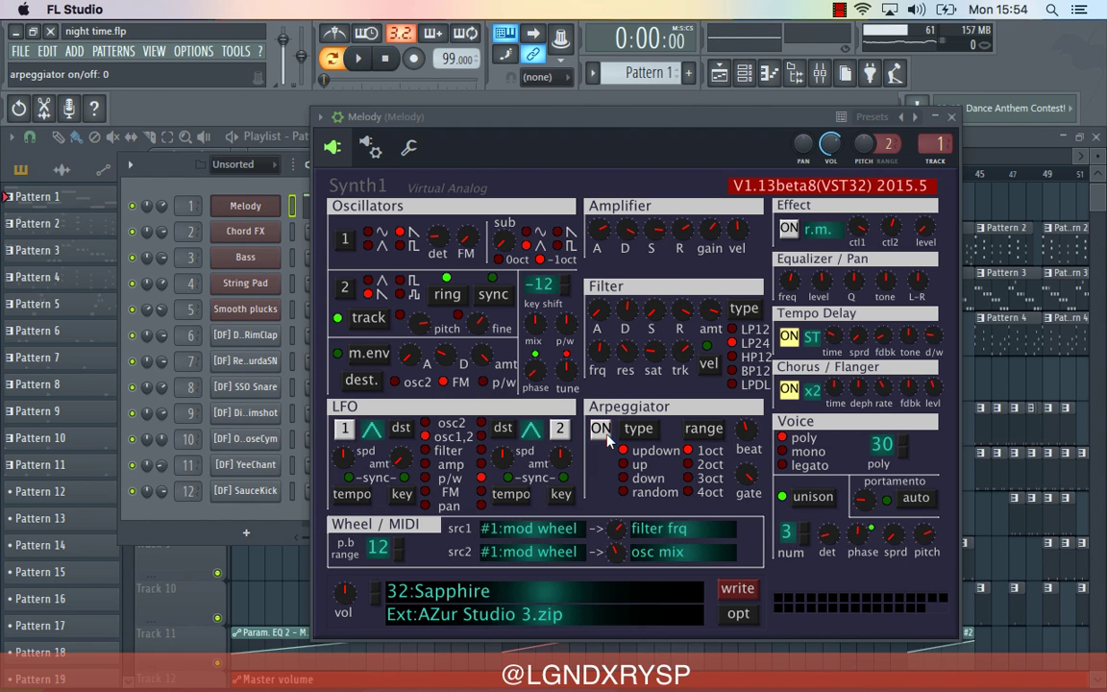
{"action": "key", "text": "space"}
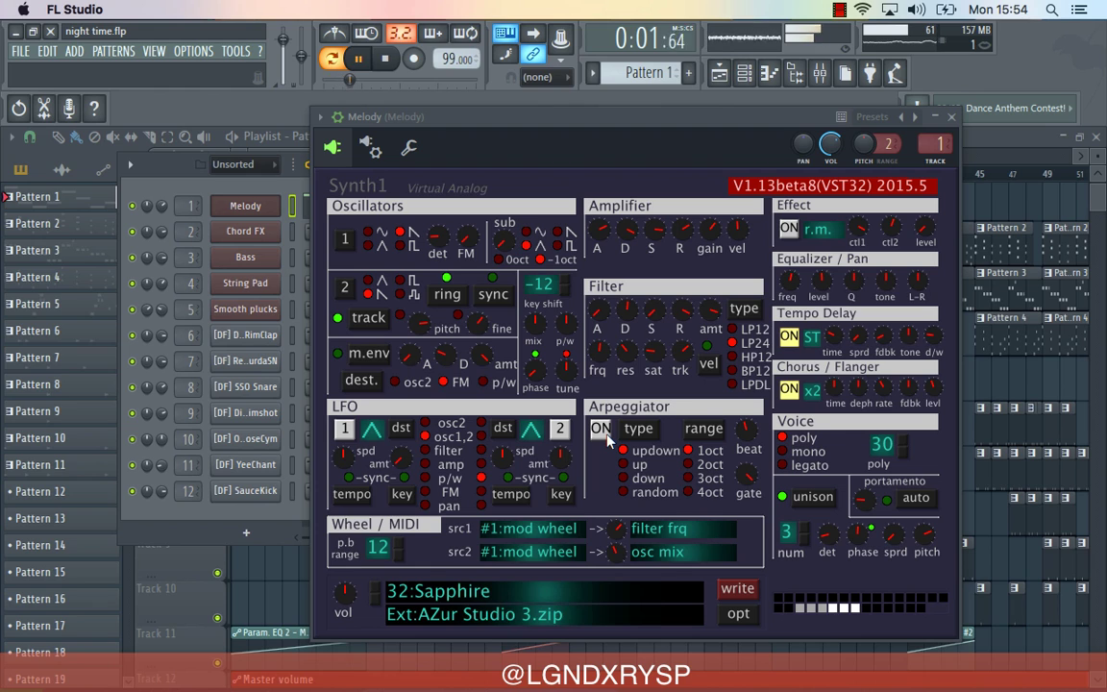
{"action": "left_click", "coordinate": [601, 430]}
{"action": "key", "text": "space"}
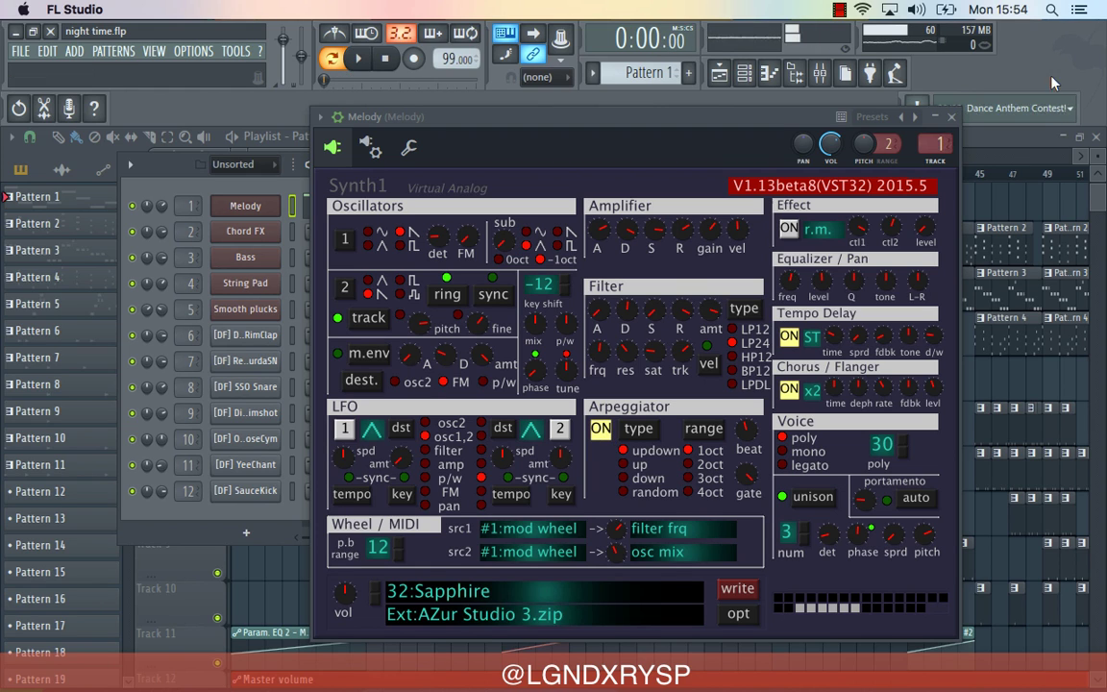
{"action": "left_click", "coordinate": [952, 117]}
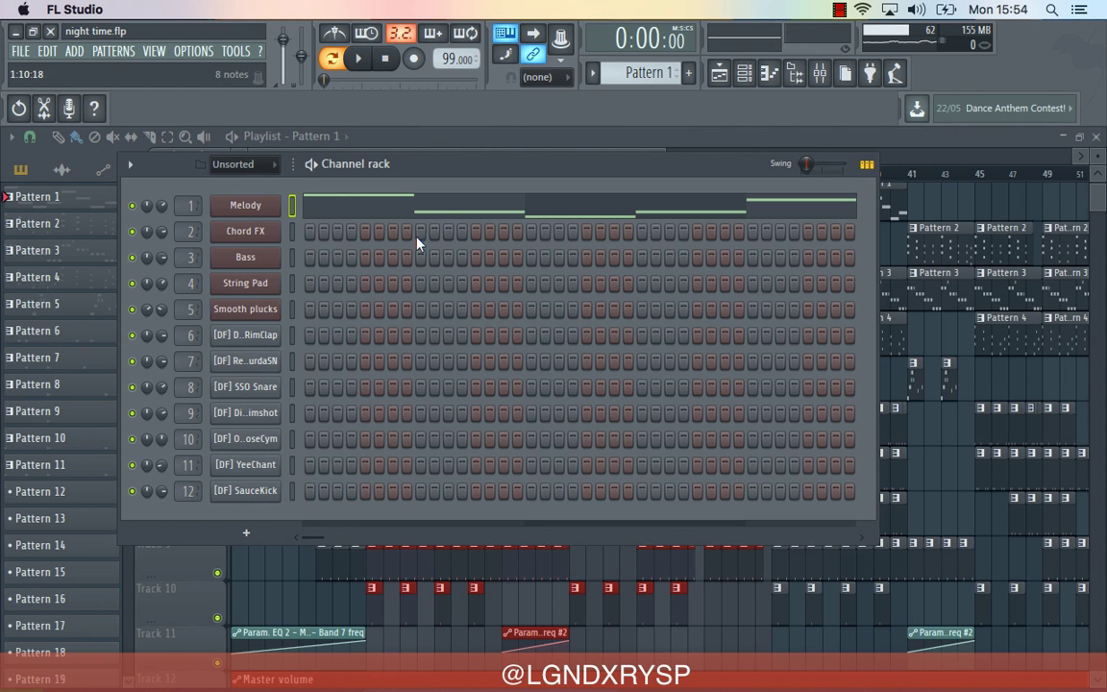
- Switch to Pattern 5, play its Smooth plucks notes in the piano roll, and return to the channel rack
{"action": "left_click", "coordinate": [592, 72]}
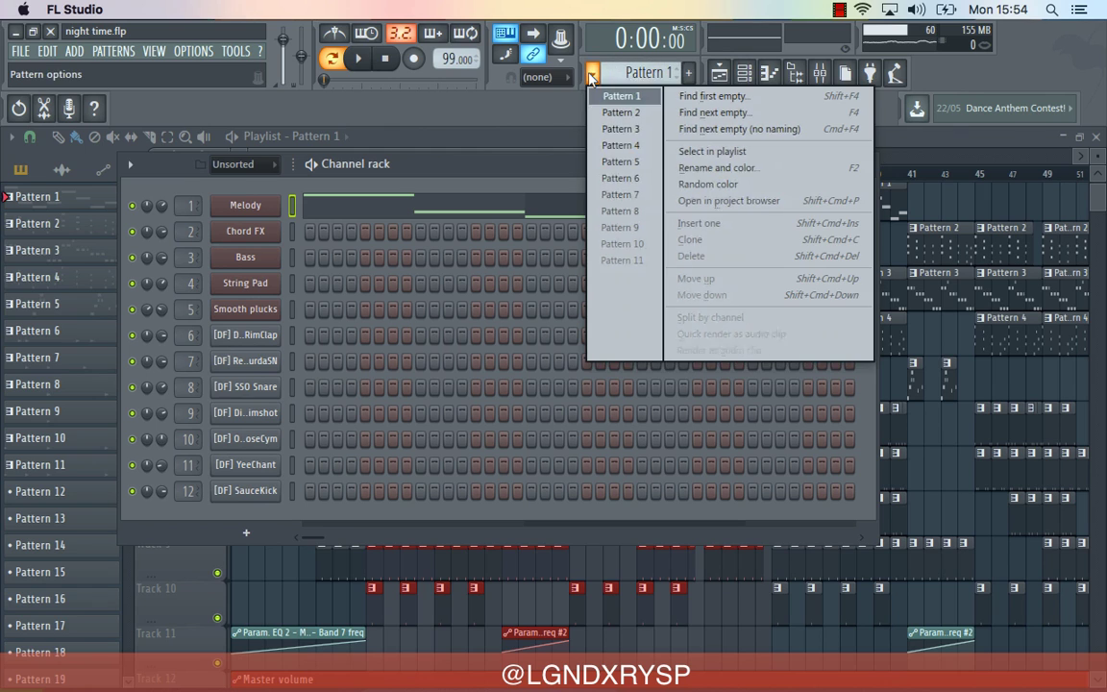
{"action": "left_click", "coordinate": [622, 162]}
{"action": "left_click", "coordinate": [542, 306]}
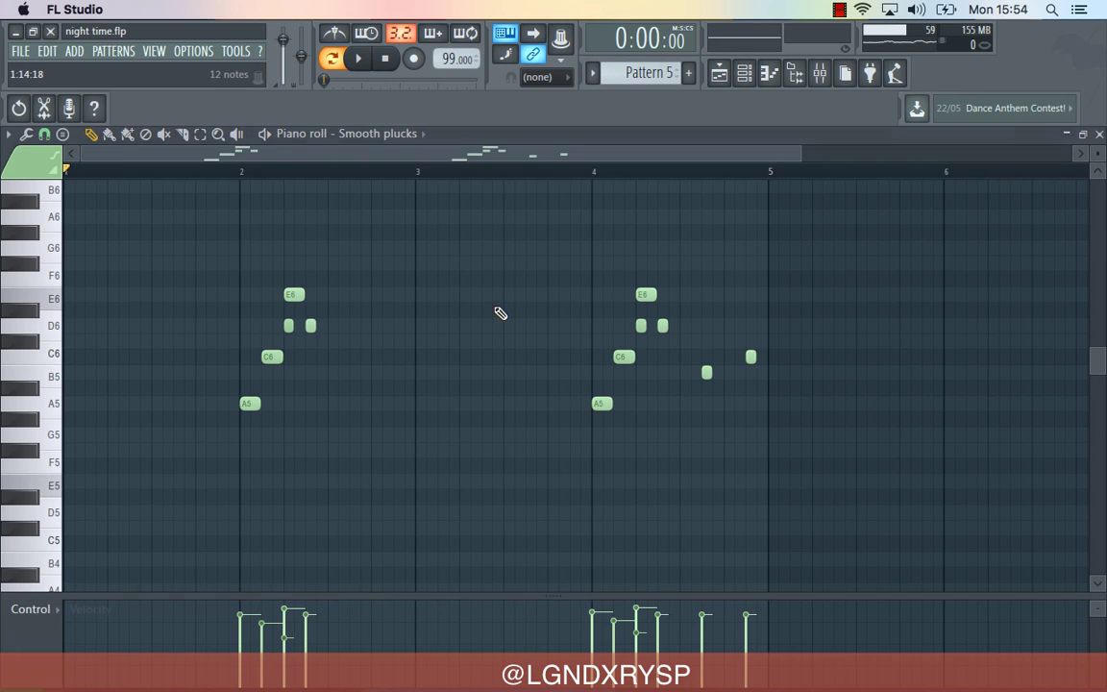
{"action": "key", "text": "space"}
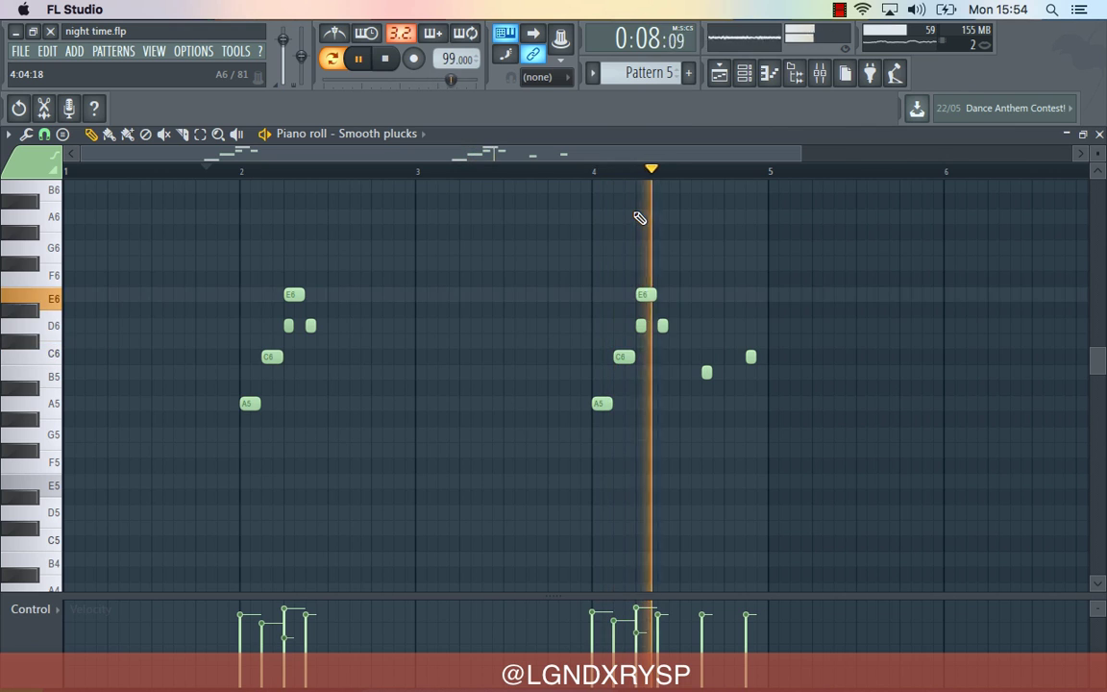
{"action": "key", "text": "space"}
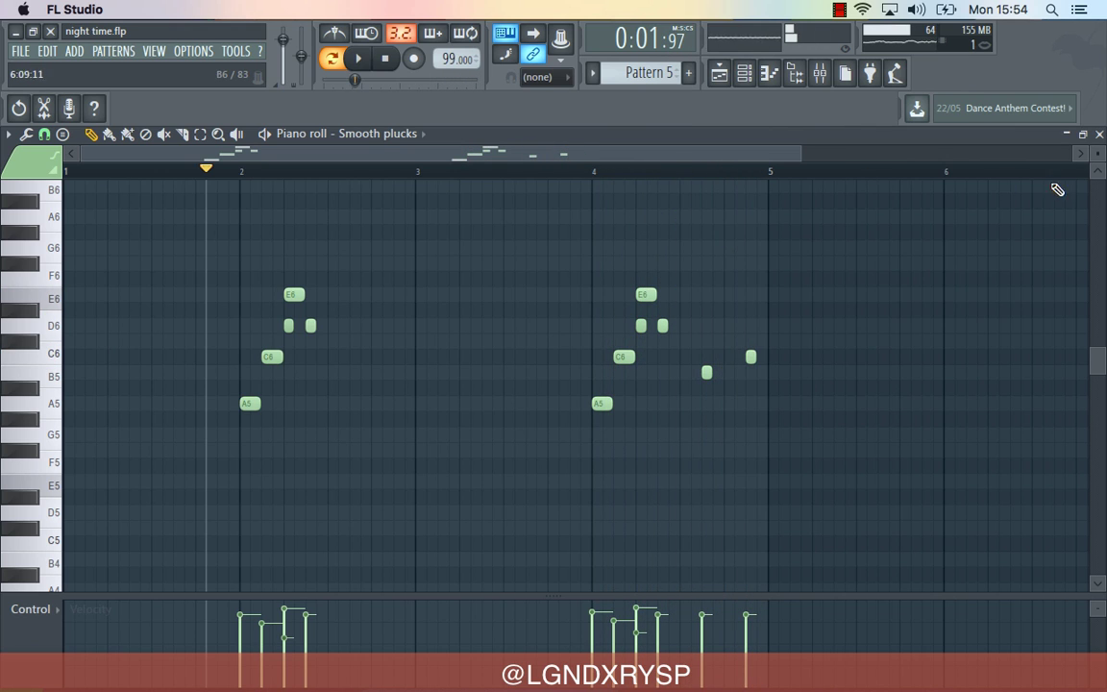
{"action": "left_click", "coordinate": [1100, 135]}
- Reveal the full playlist and play the song from bar 17 to hear the Smooth plucks in context, and stop playback
{"action": "left_click", "coordinate": [579, 147]}
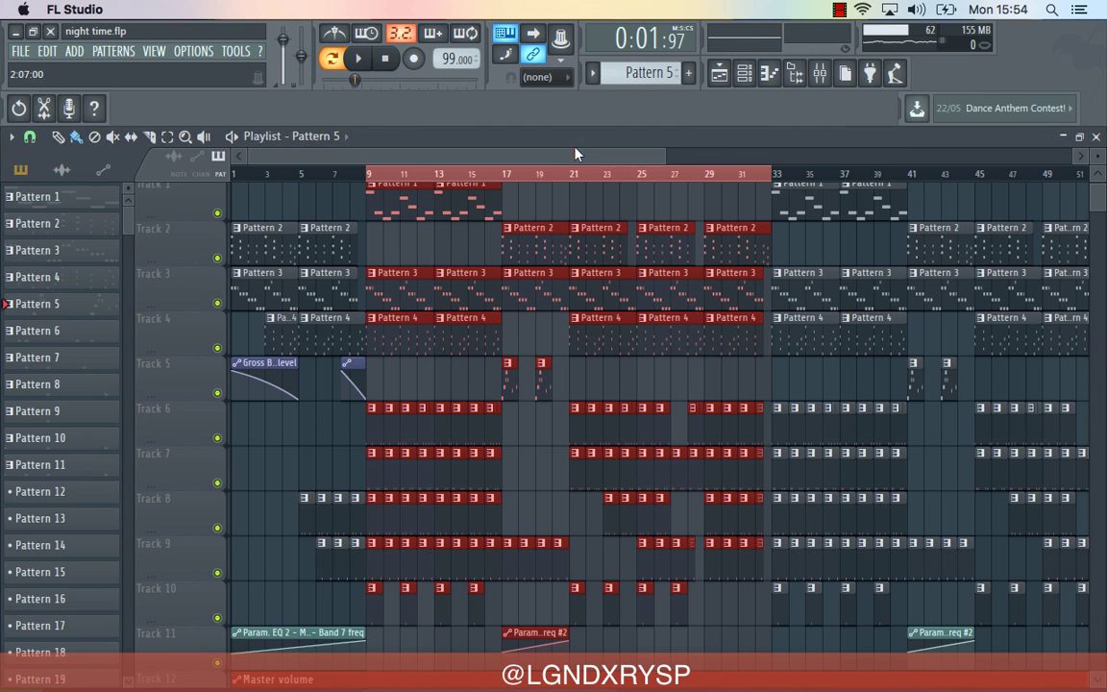
{"action": "left_click", "coordinate": [501, 174]}
{"action": "key", "text": "space"}
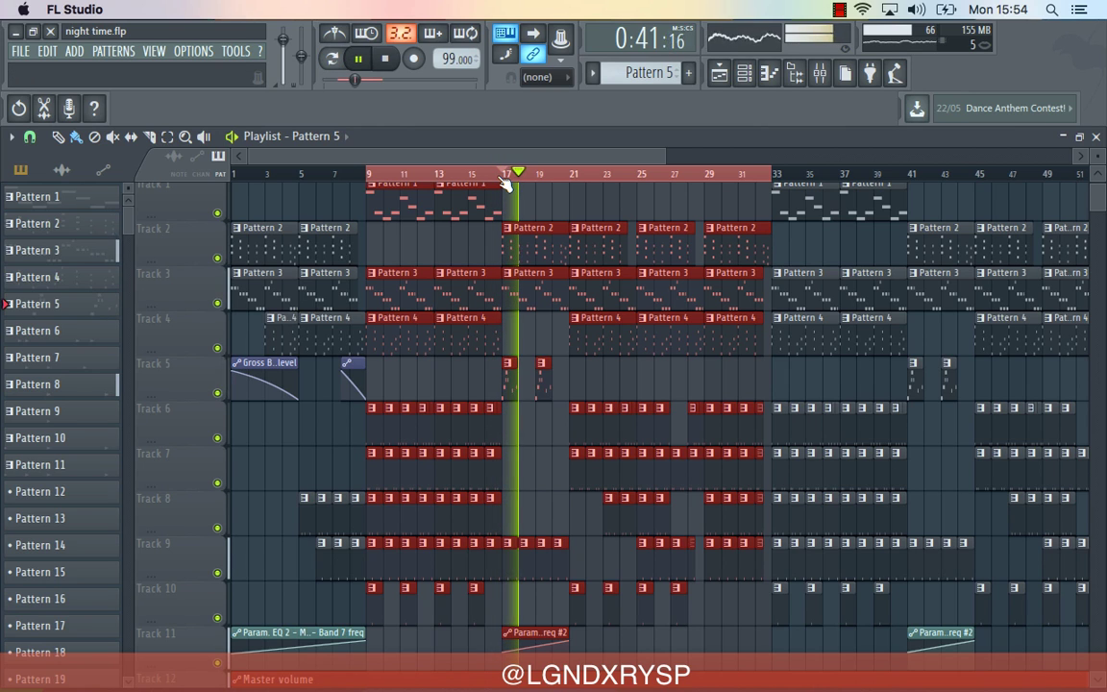
{"action": "key", "text": "space"}
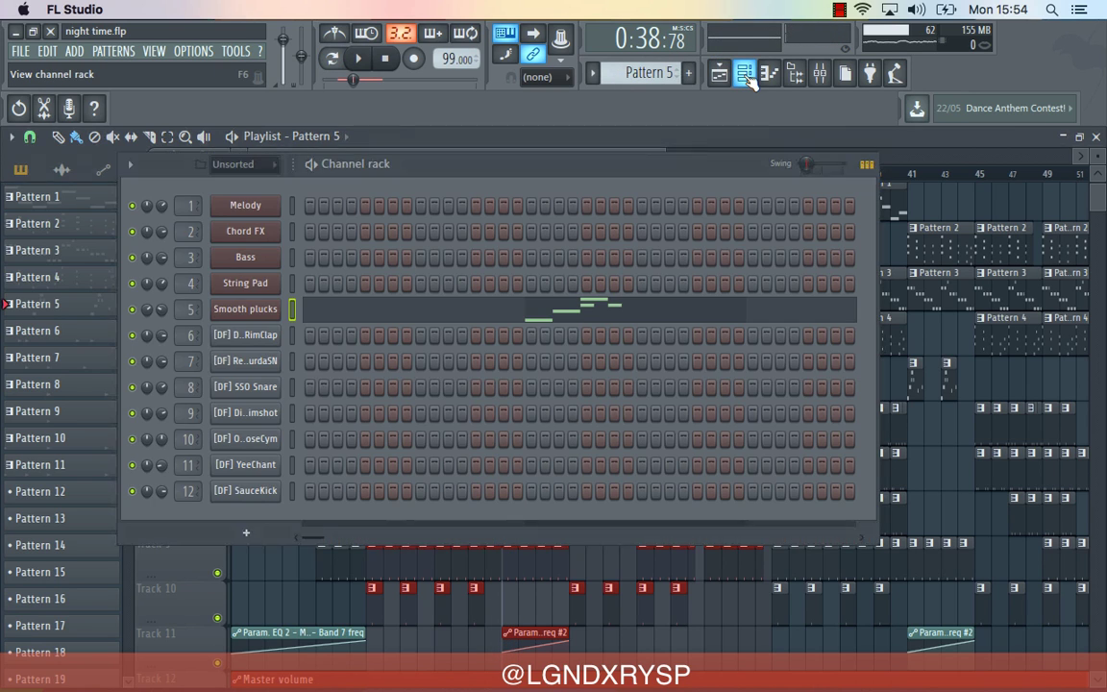
- Show the channel rack again and switch to Pattern 6 to view its clap and snare steps
{"action": "left_click", "coordinate": [744, 74]}
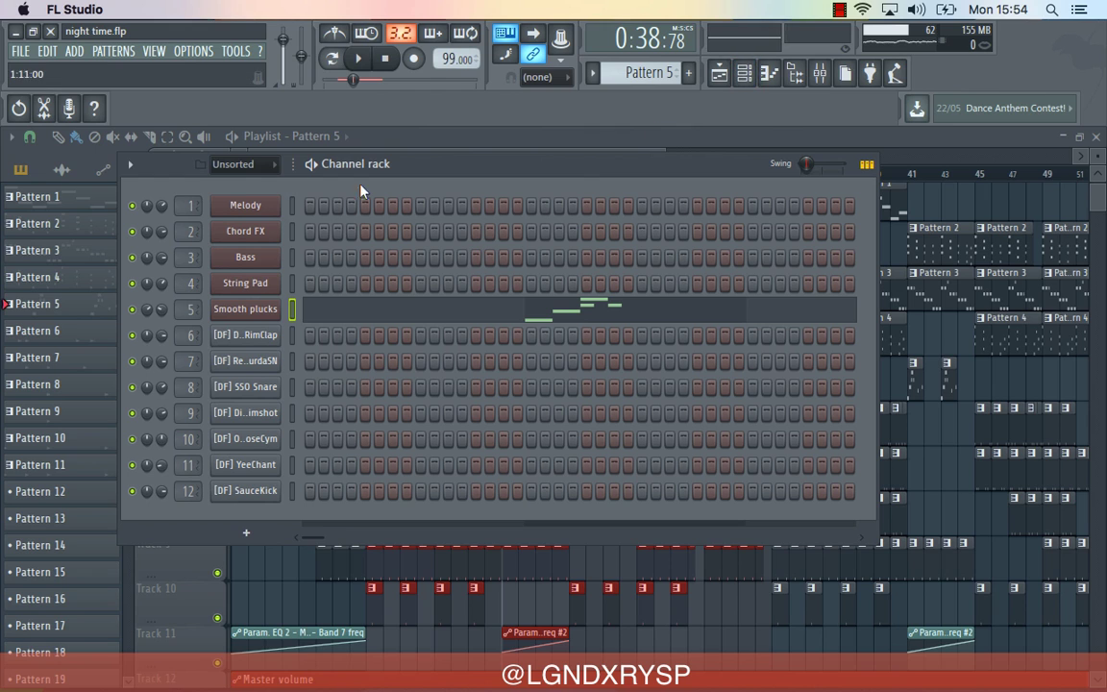
{"action": "left_click", "coordinate": [640, 75]}
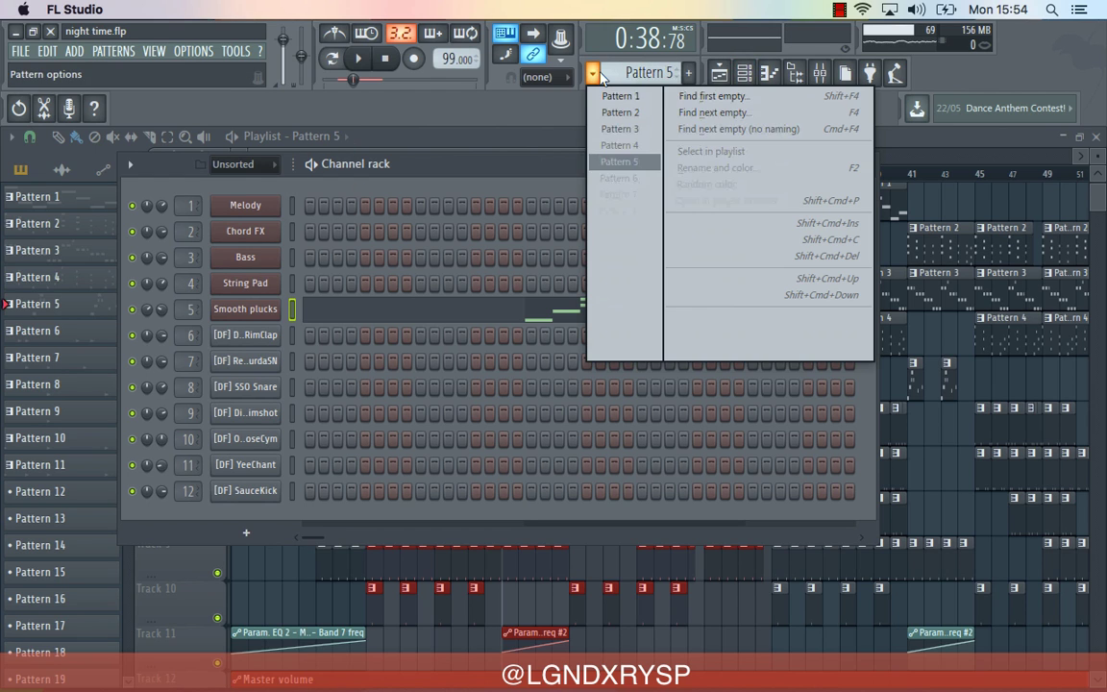
{"action": "left_click", "coordinate": [619, 180]}
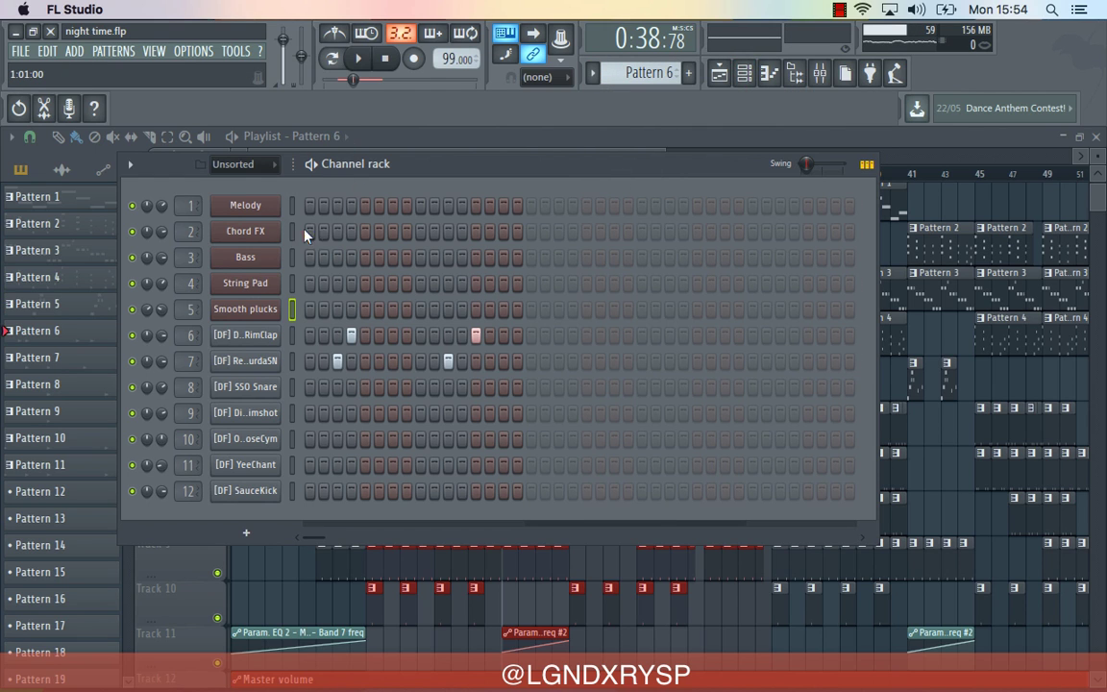
- Play Pattern 6 on its own from the channel rack, moving the rack aside to check the playlist and back again
{"action": "left_click_drag", "start_coordinate": [382, 164], "coordinate": [577, 521]}
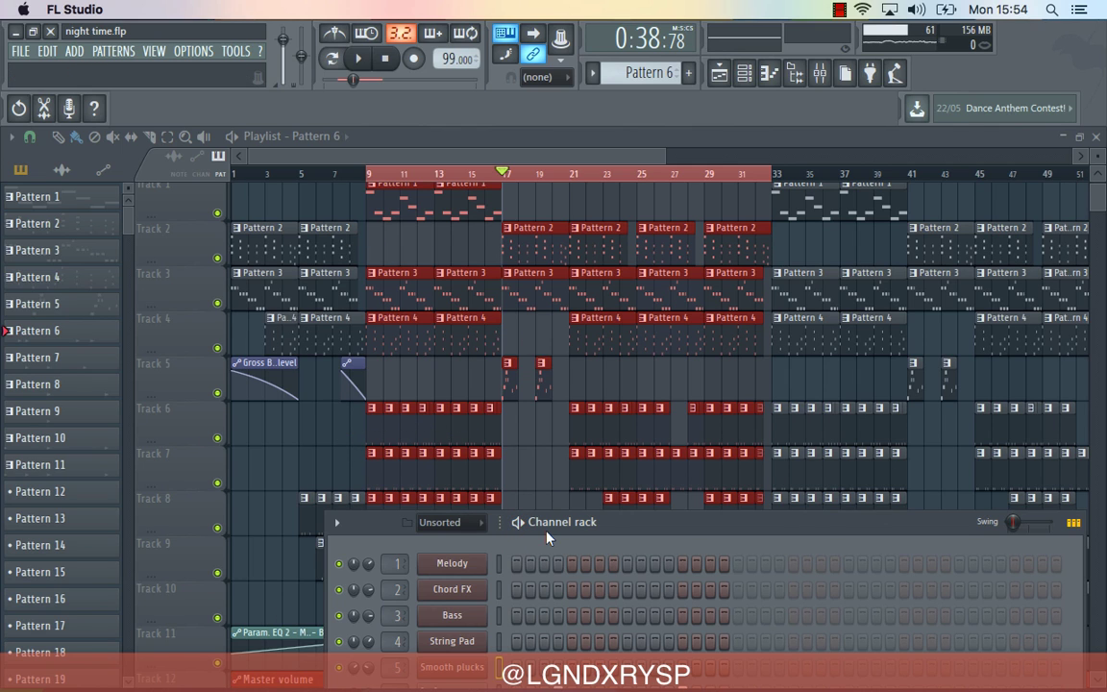
{"action": "left_click_drag", "start_coordinate": [544, 522], "coordinate": [536, 307]}
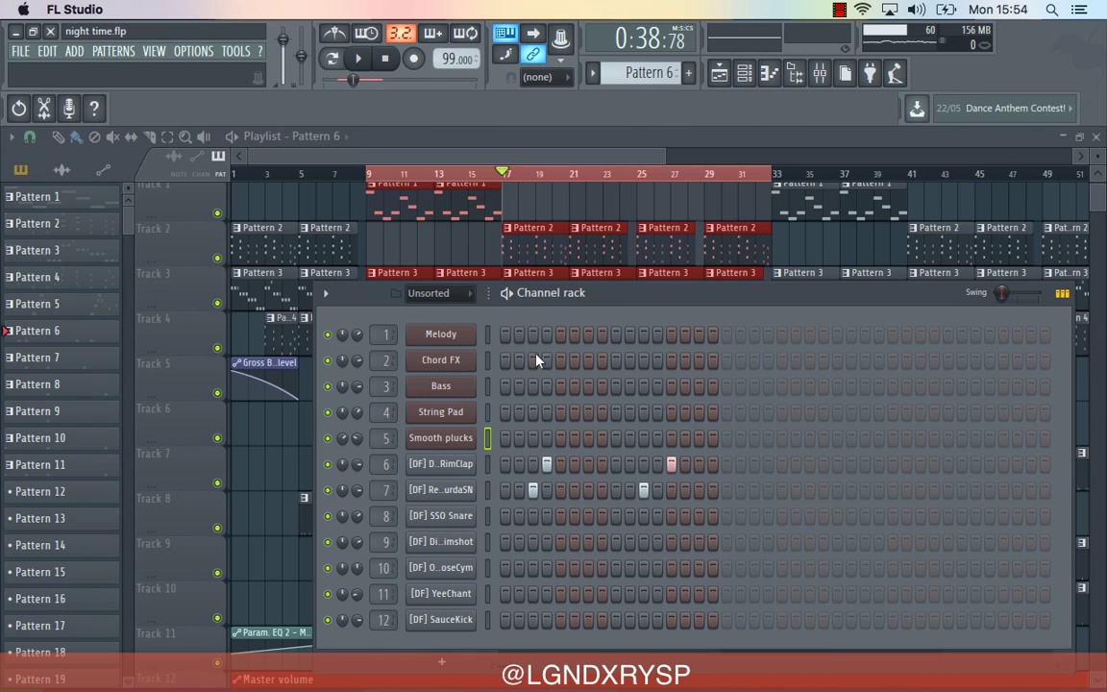
{"action": "left_click", "coordinate": [509, 296]}
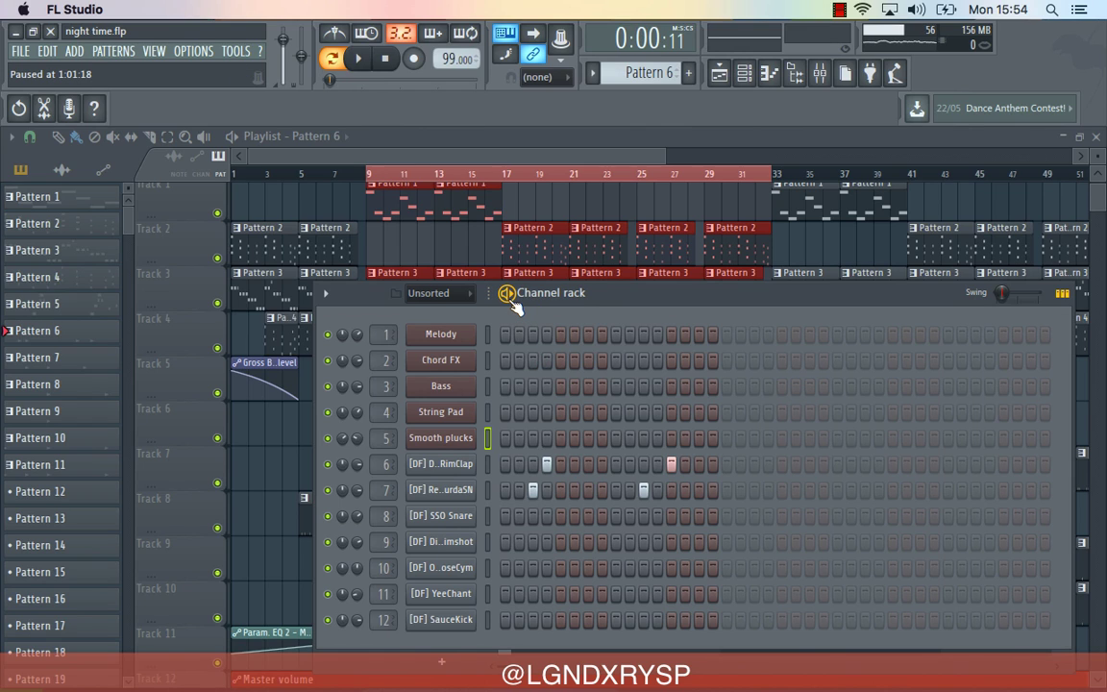
{"action": "left_click", "coordinate": [507, 294]}
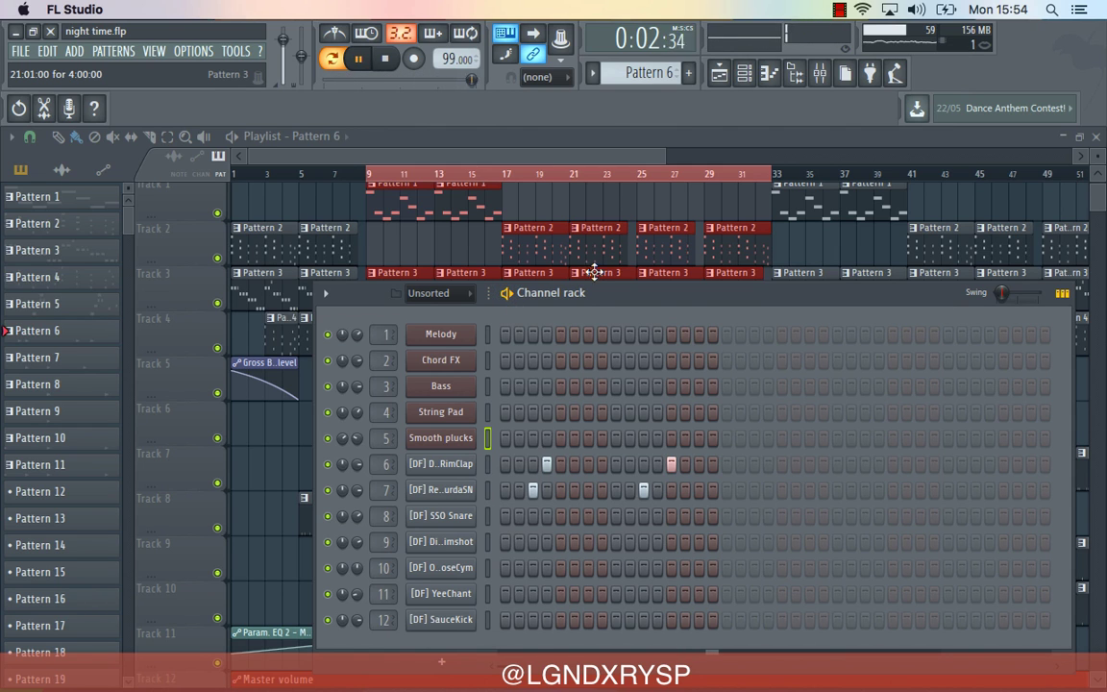
{"action": "left_click_drag", "start_coordinate": [585, 299], "coordinate": [634, 468]}
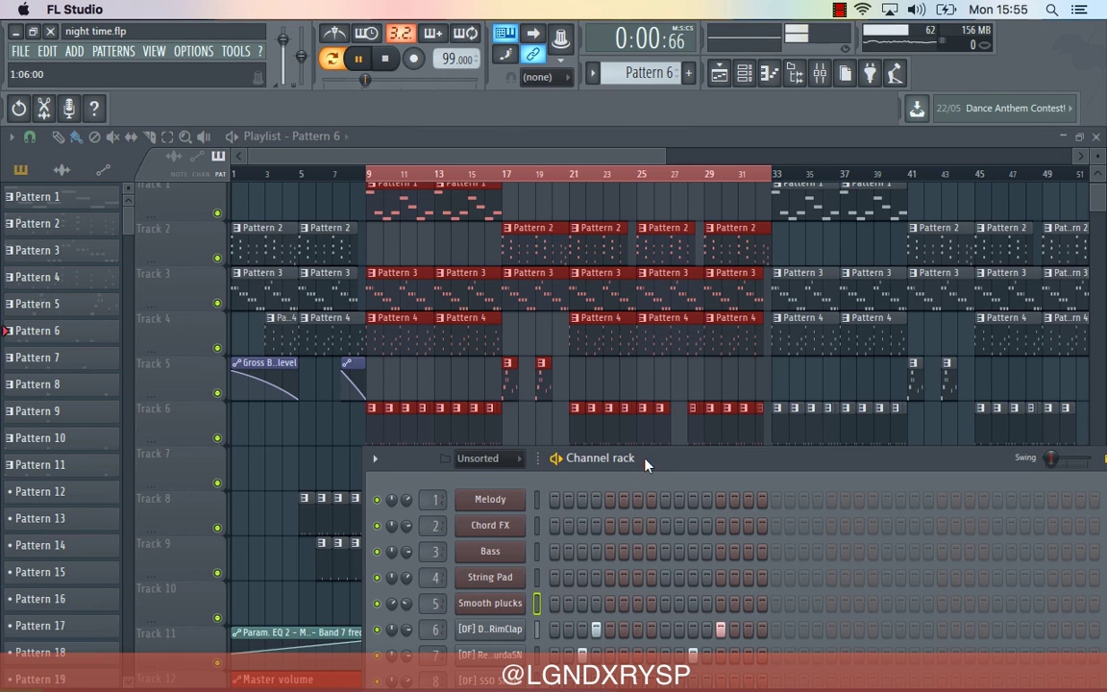
{"action": "left_click_drag", "start_coordinate": [645, 465], "coordinate": [574, 215]}
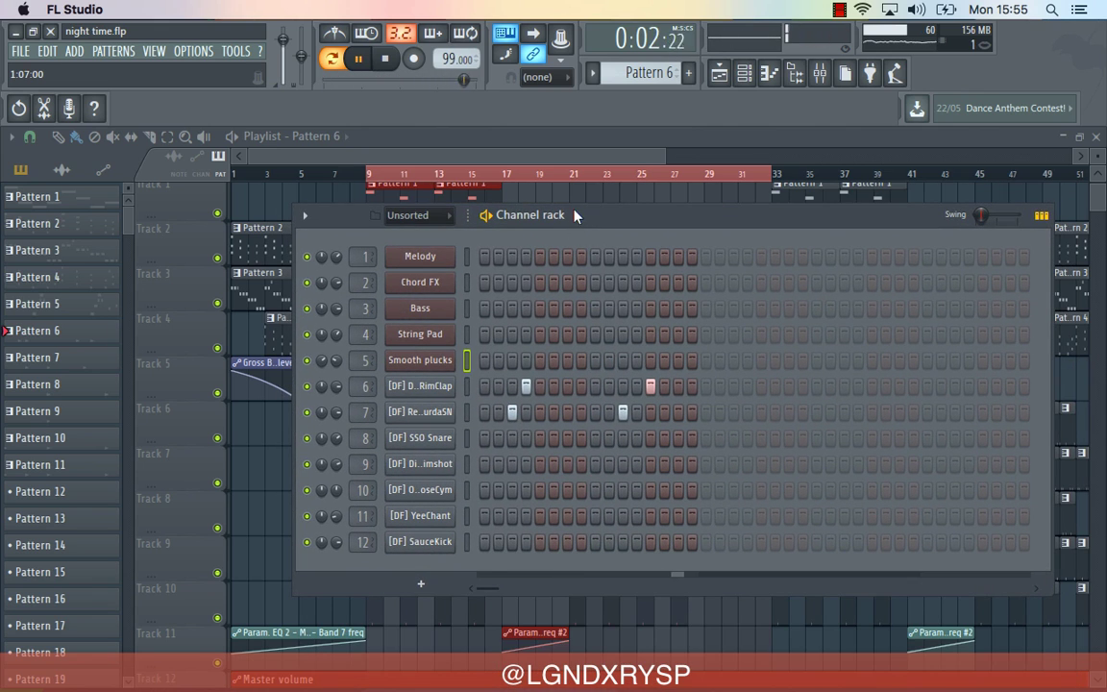
- Go through Patterns 7, 8 and 9 during playback, viewing their snare, rimshot, cymbal and chant steps in the channel rack
{"action": "left_click", "coordinate": [592, 73]}
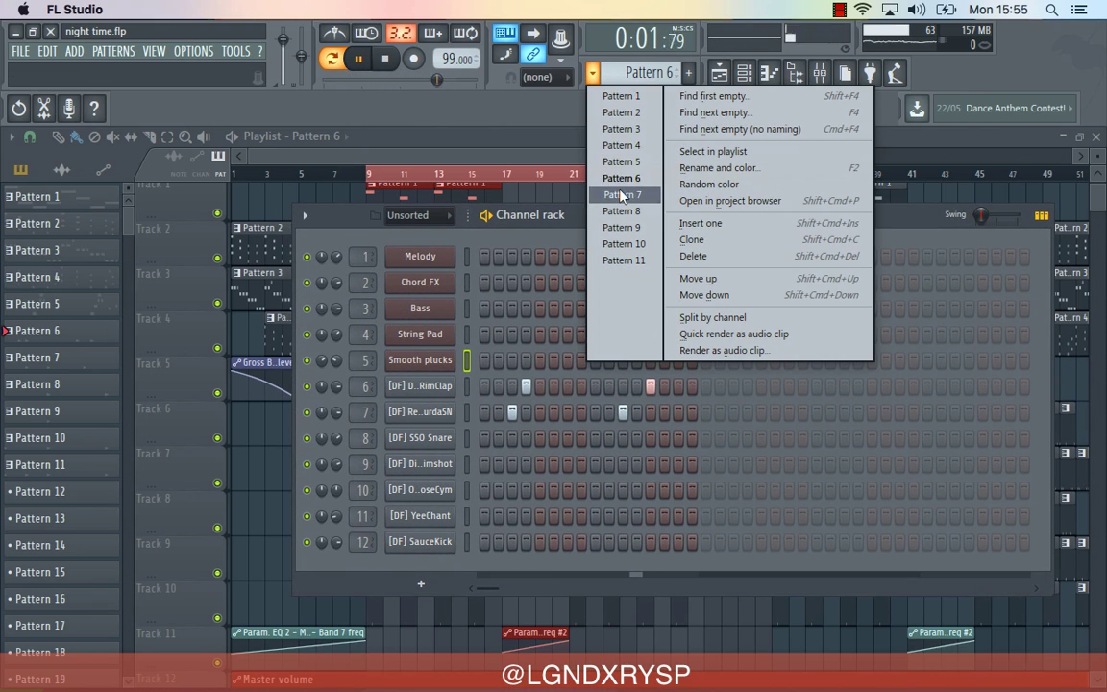
{"action": "left_click", "coordinate": [622, 195]}
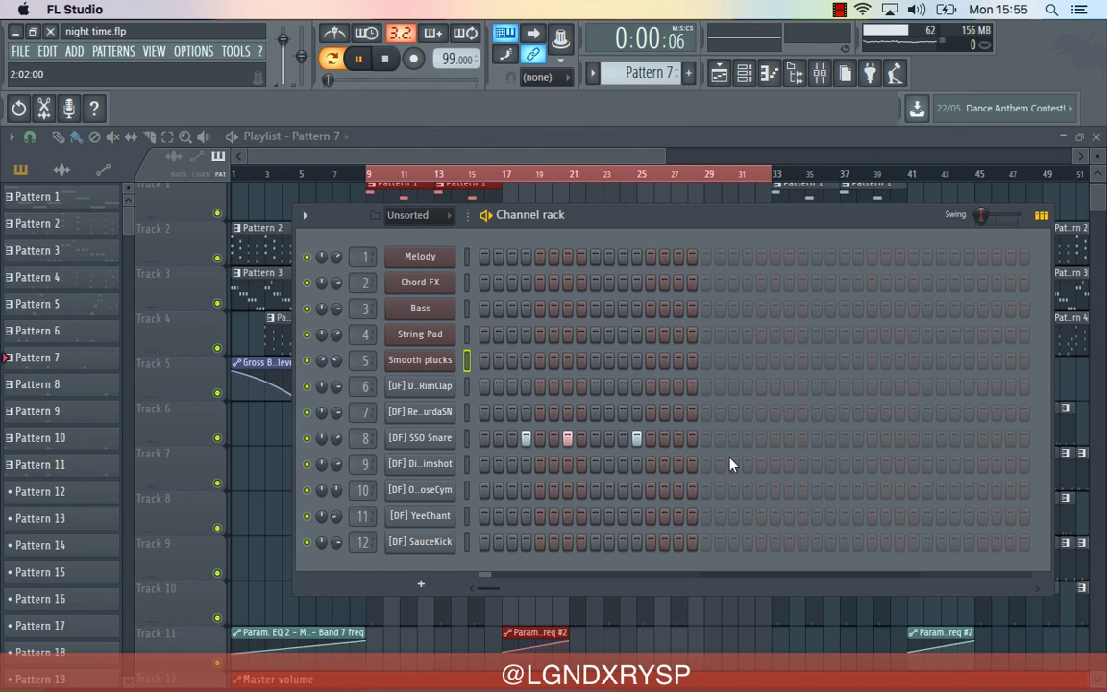
{"action": "left_click", "coordinate": [642, 72]}
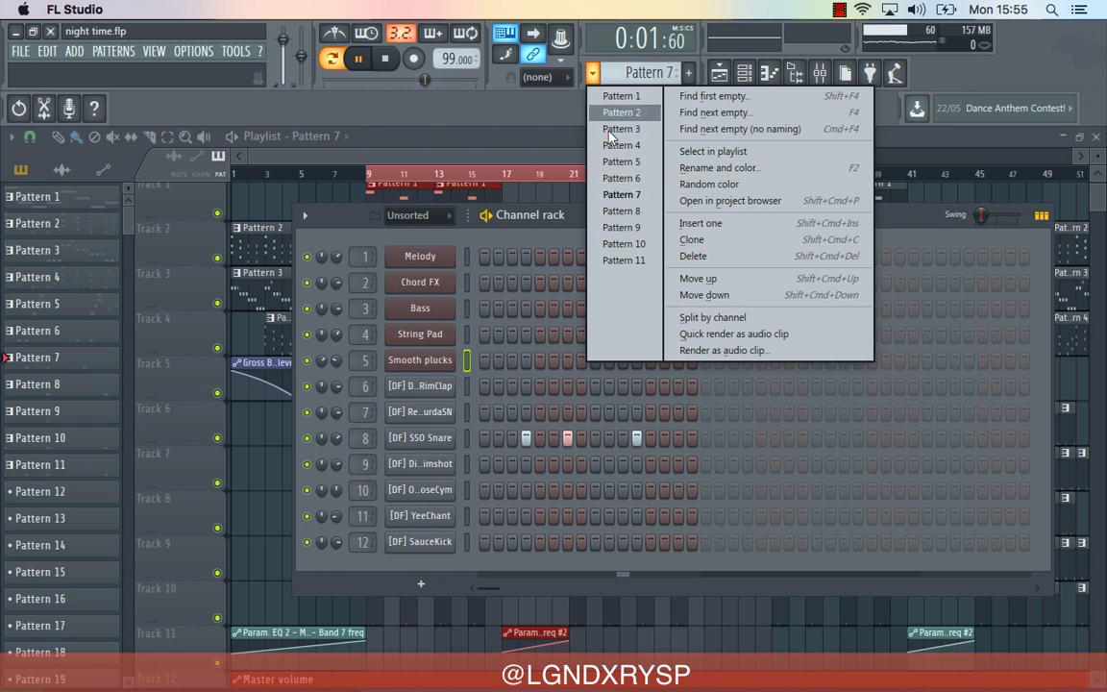
{"action": "left_click", "coordinate": [619, 213]}
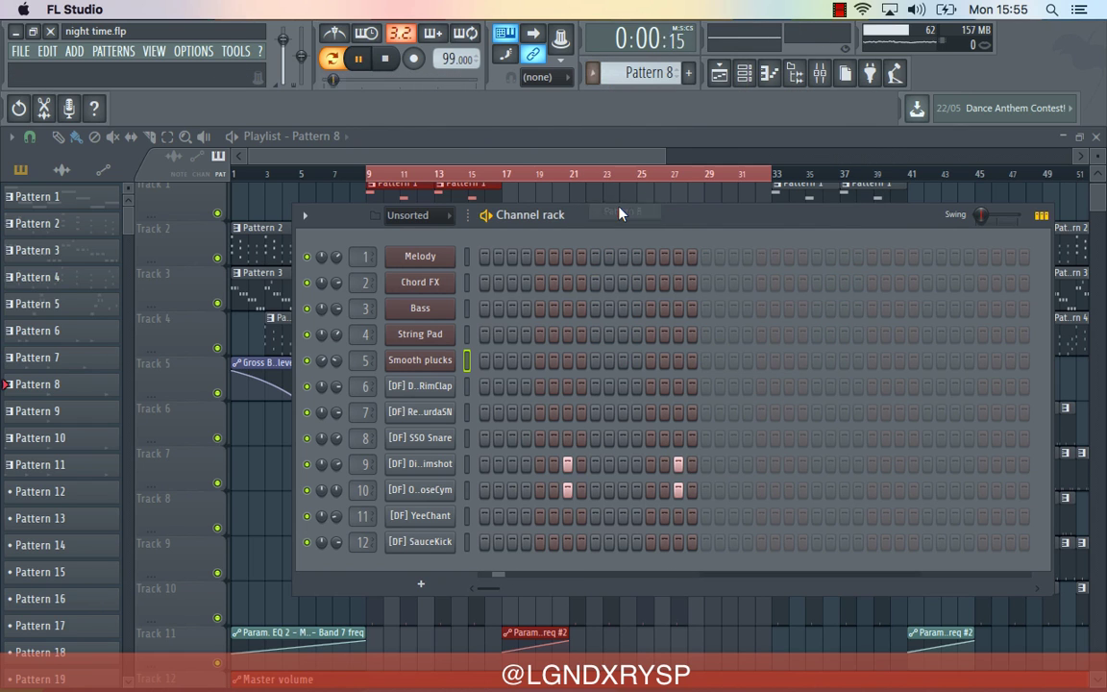
{"action": "left_click", "coordinate": [596, 75]}
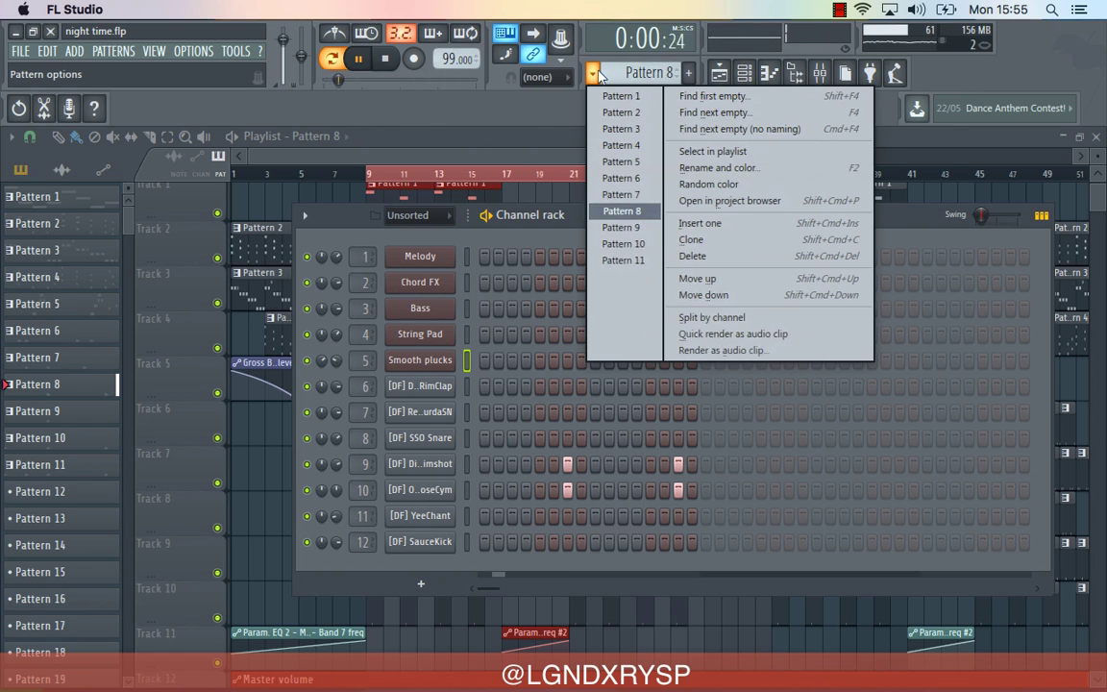
{"action": "left_click", "coordinate": [630, 228]}
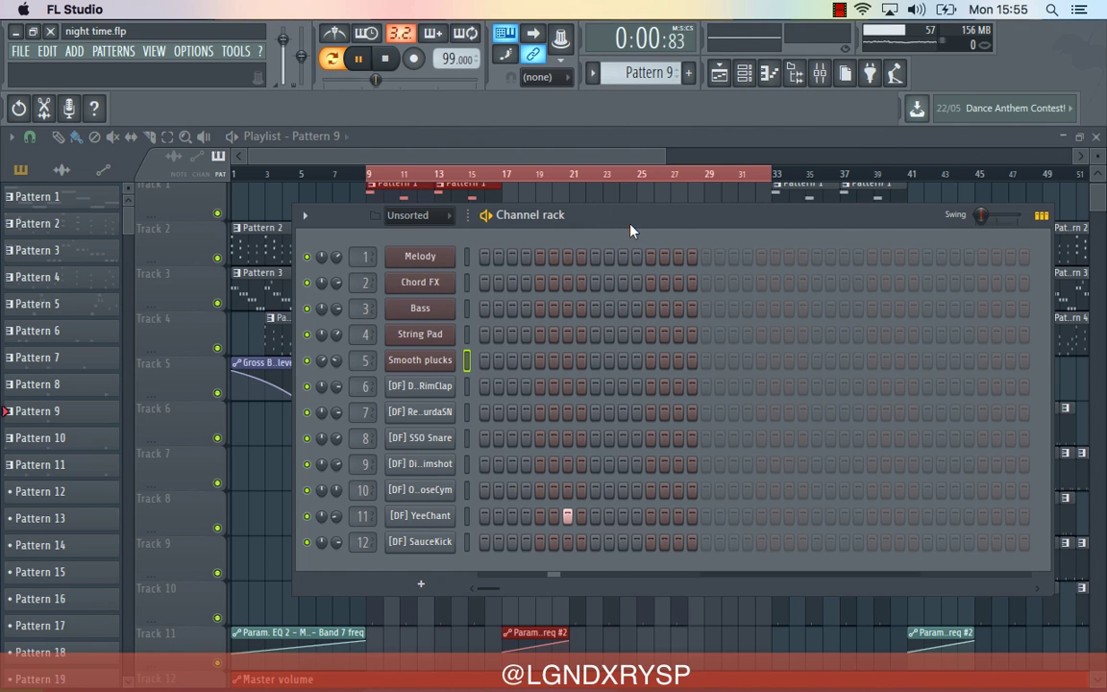
- Switch to Pattern 10 and on to Pattern 11 during playback, comparing their SauceKick steps in the channel rack
{"action": "left_click", "coordinate": [592, 74]}
{"action": "left_click", "coordinate": [623, 244]}
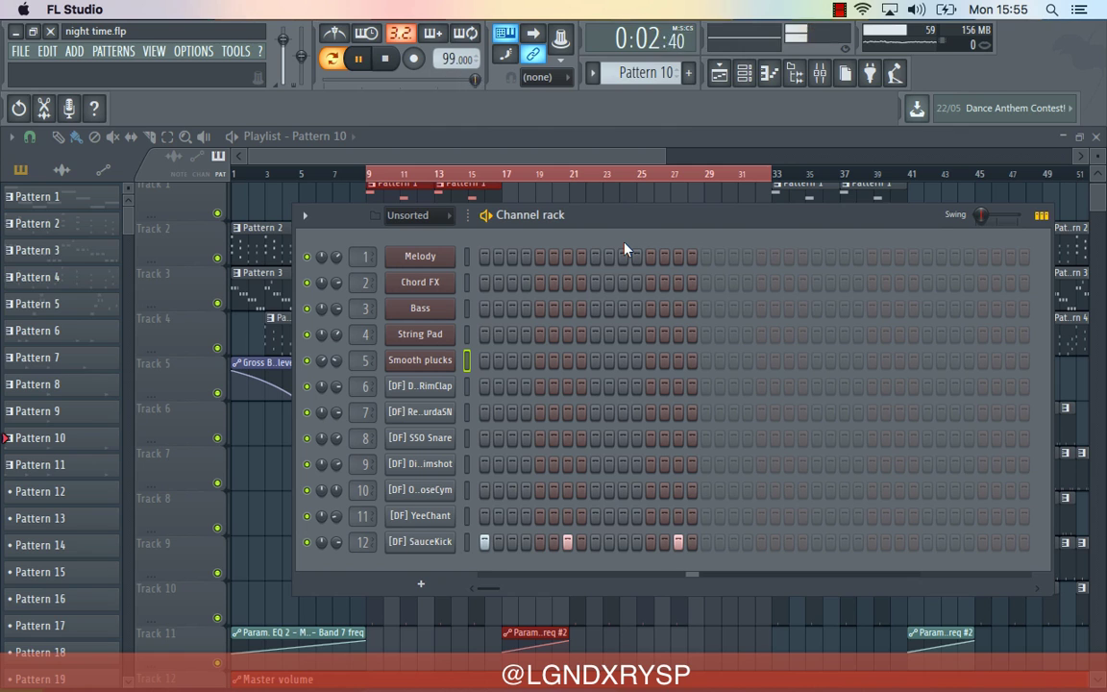
{"action": "left_click", "coordinate": [595, 74]}
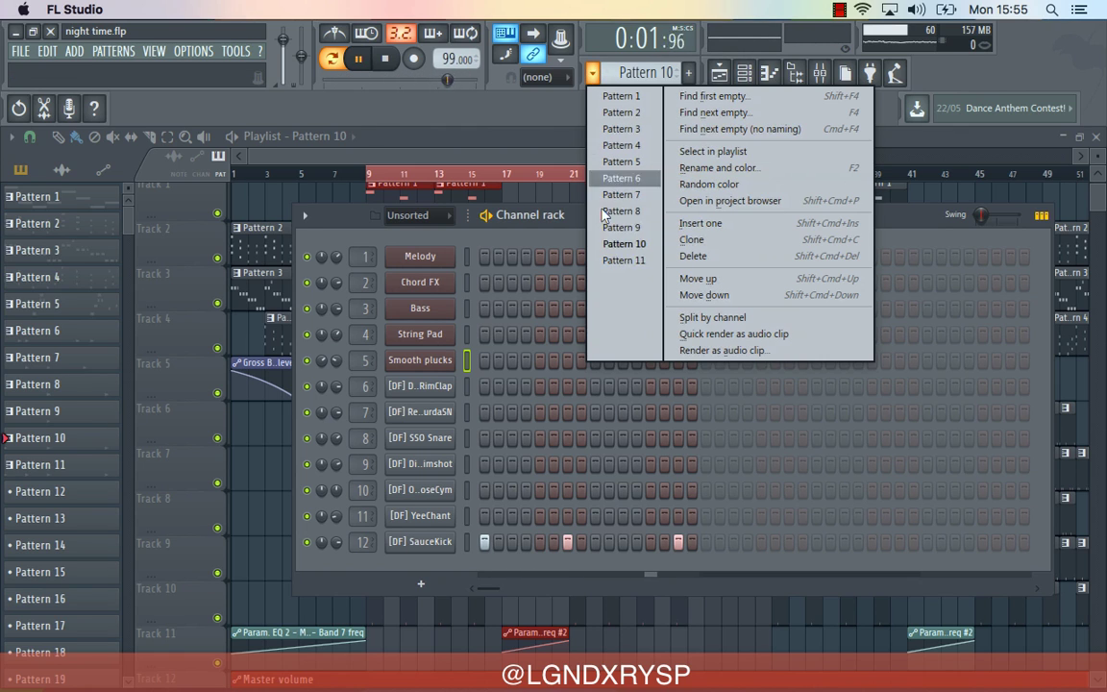
{"action": "left_click", "coordinate": [618, 260]}
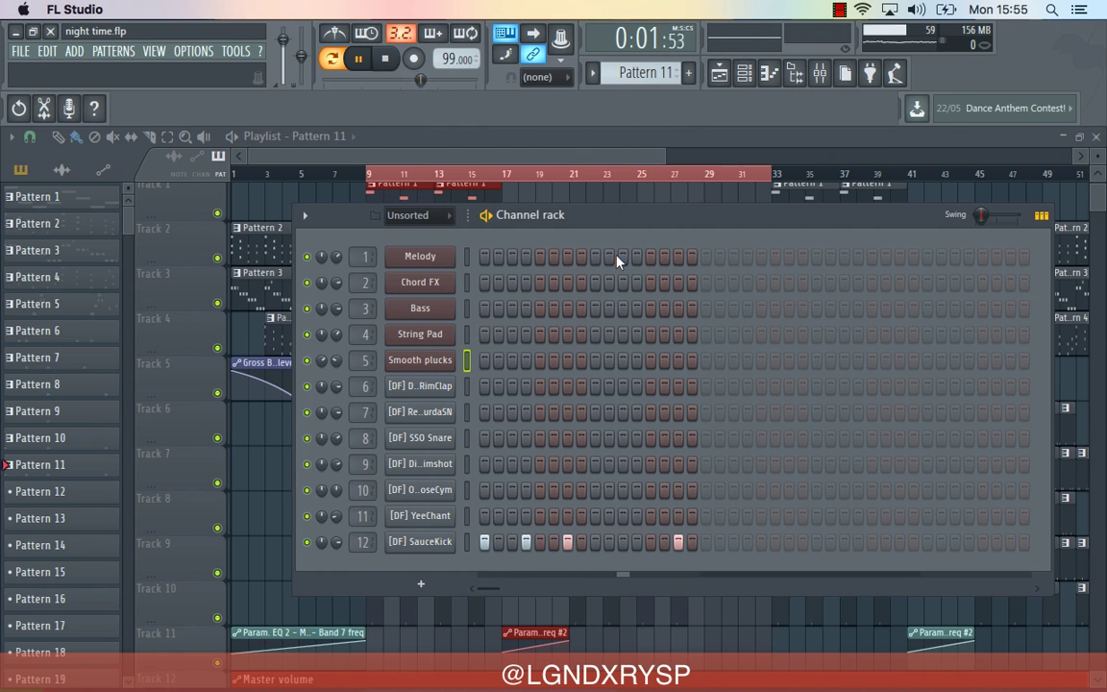
- Stop playback in the playlist and isolate Tracks 6 to 10 so that only the drum tracks are active
{"action": "left_click", "coordinate": [517, 140]}
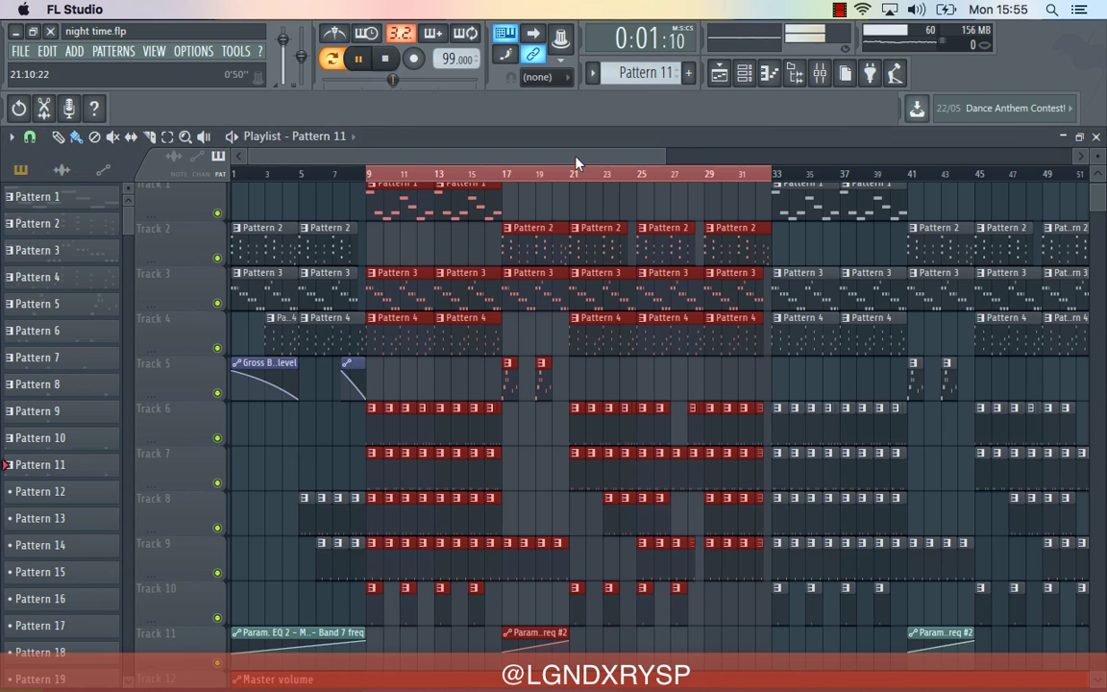
{"action": "key", "text": "space"}
{"action": "left_click", "coordinate": [218, 438], "text": "ctrl"}
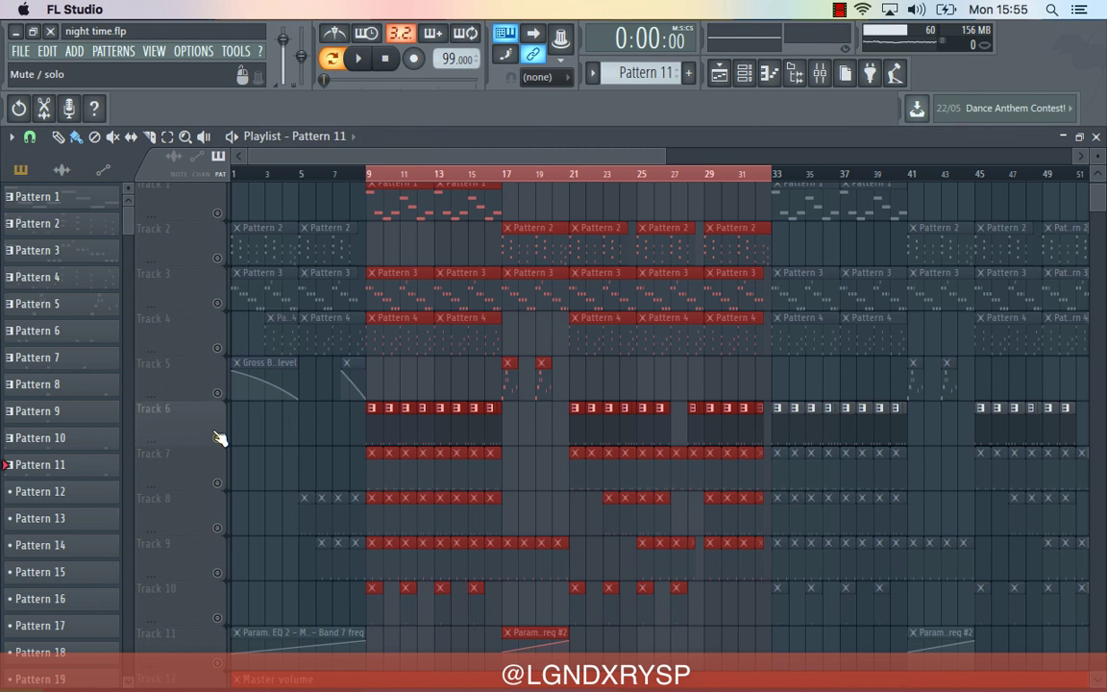
{"action": "left_click", "coordinate": [218, 482], "text": "ctrl"}
{"action": "left_click", "coordinate": [218, 528], "text": "ctrl"}
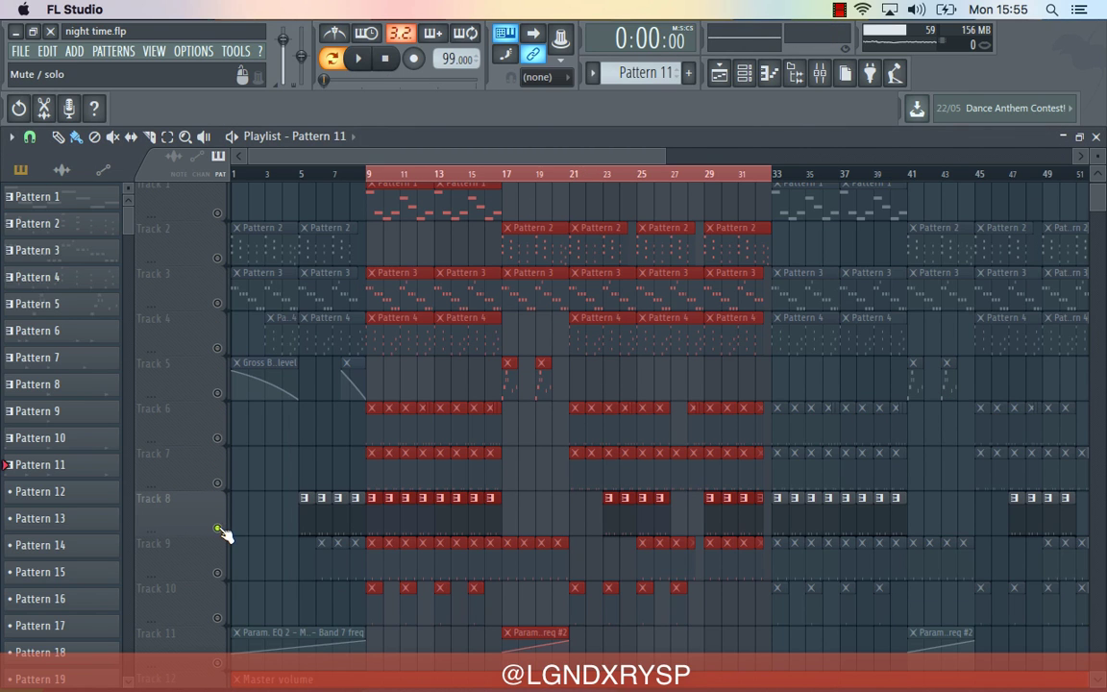
{"action": "left_click", "coordinate": [218, 572]}
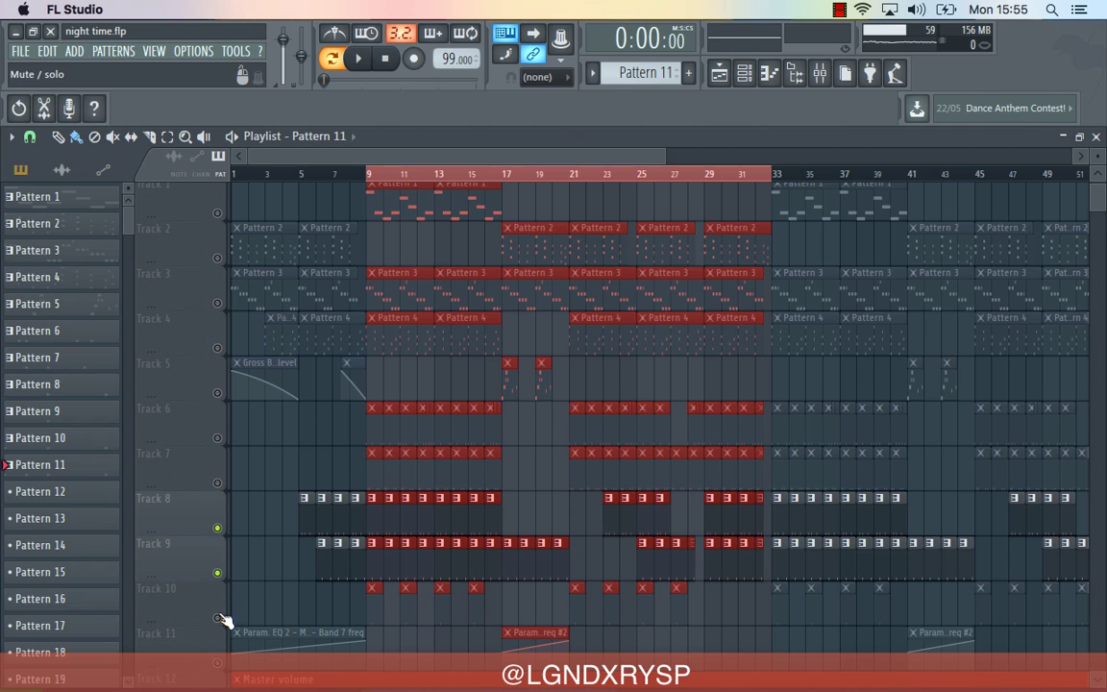
{"action": "left_click", "coordinate": [218, 617]}
{"action": "left_click", "coordinate": [219, 483]}
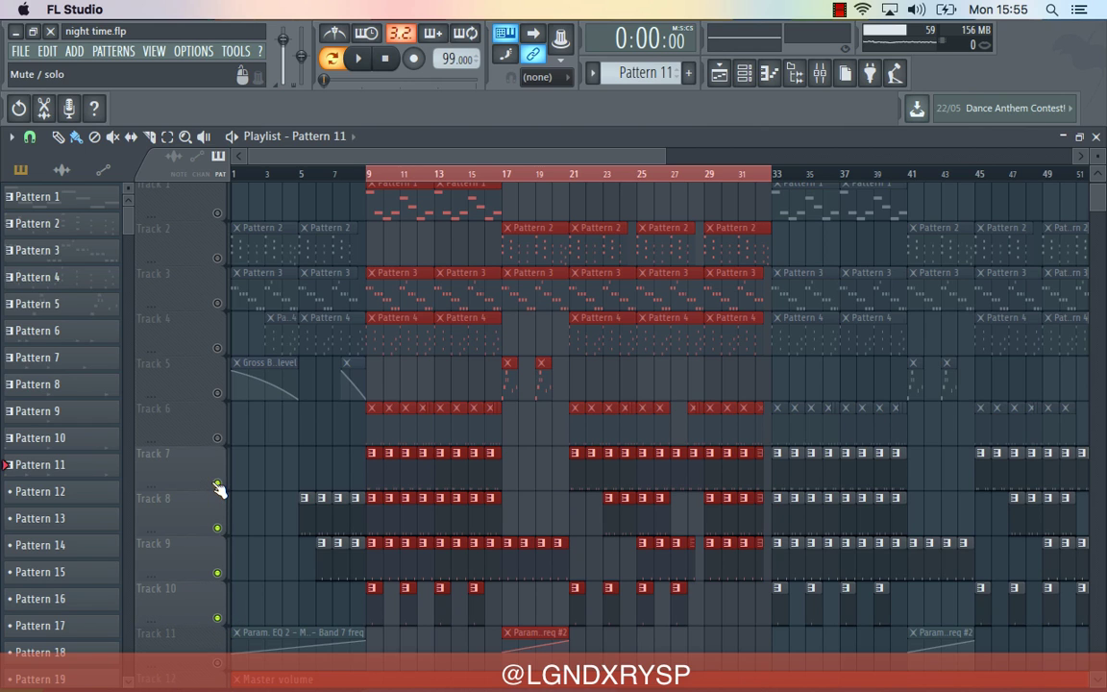
{"action": "left_click", "coordinate": [219, 438]}
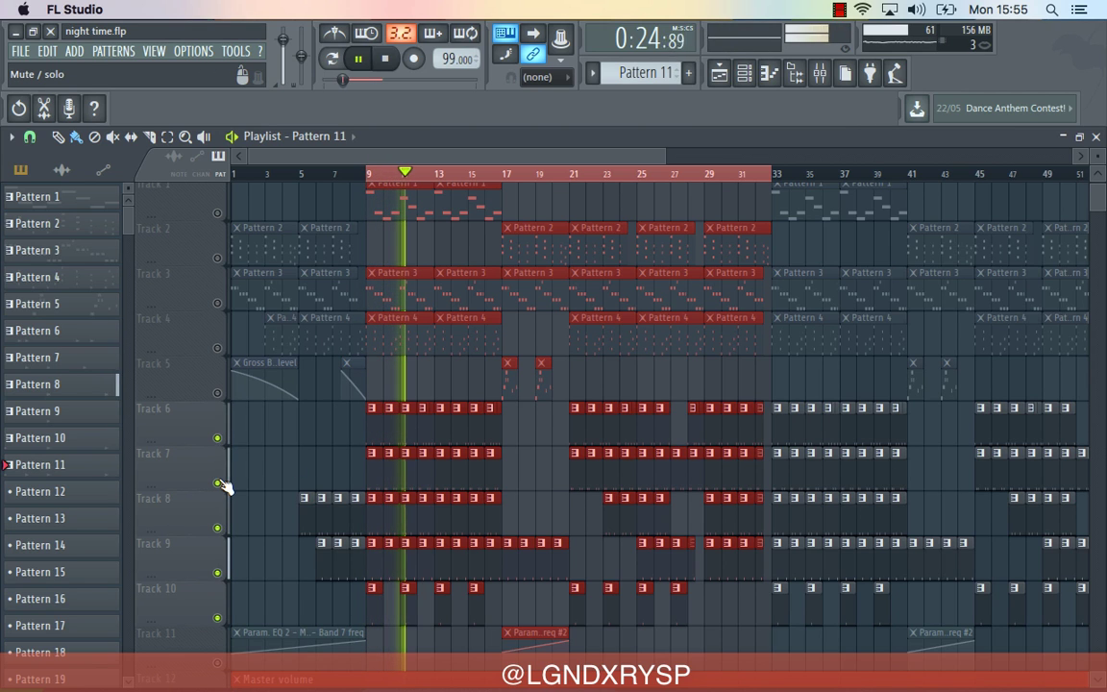
- Listen to the isolated drum tracks, stop playback and make all playlist tracks active again
{"action": "scroll", "coordinate": [423, 507], "scroll_direction": "down", "scroll_amount": 1}
{"action": "scroll", "coordinate": [423, 508], "scroll_direction": "up", "scroll_amount": 1}
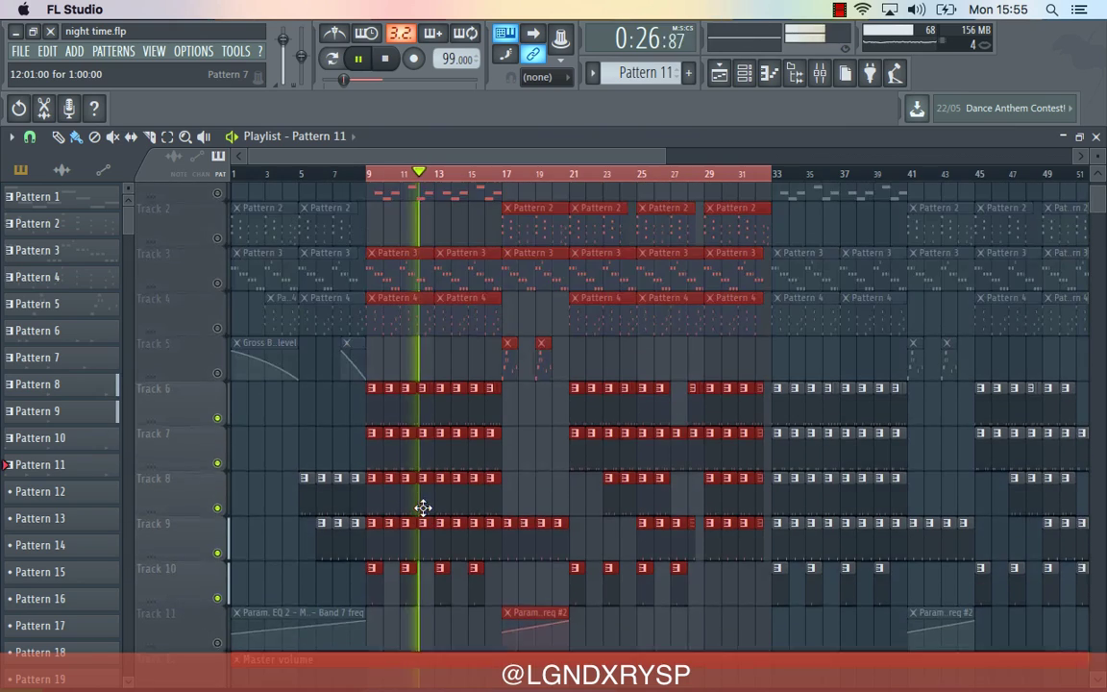
{"action": "key", "text": "space"}
{"action": "right_click", "coordinate": [217, 474]}
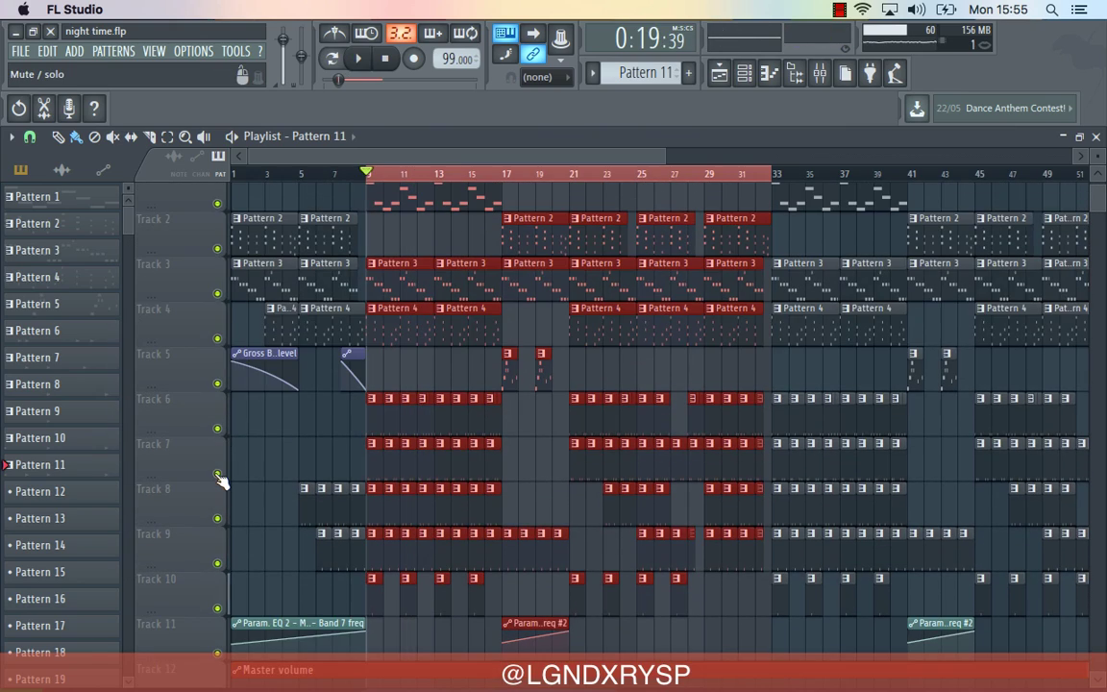
- Clear the playlist's time selection over bars 9 to 32 and return the song position to the start
{"action": "scroll", "coordinate": [516, 499], "scroll_direction": "down", "scroll_amount": 3}
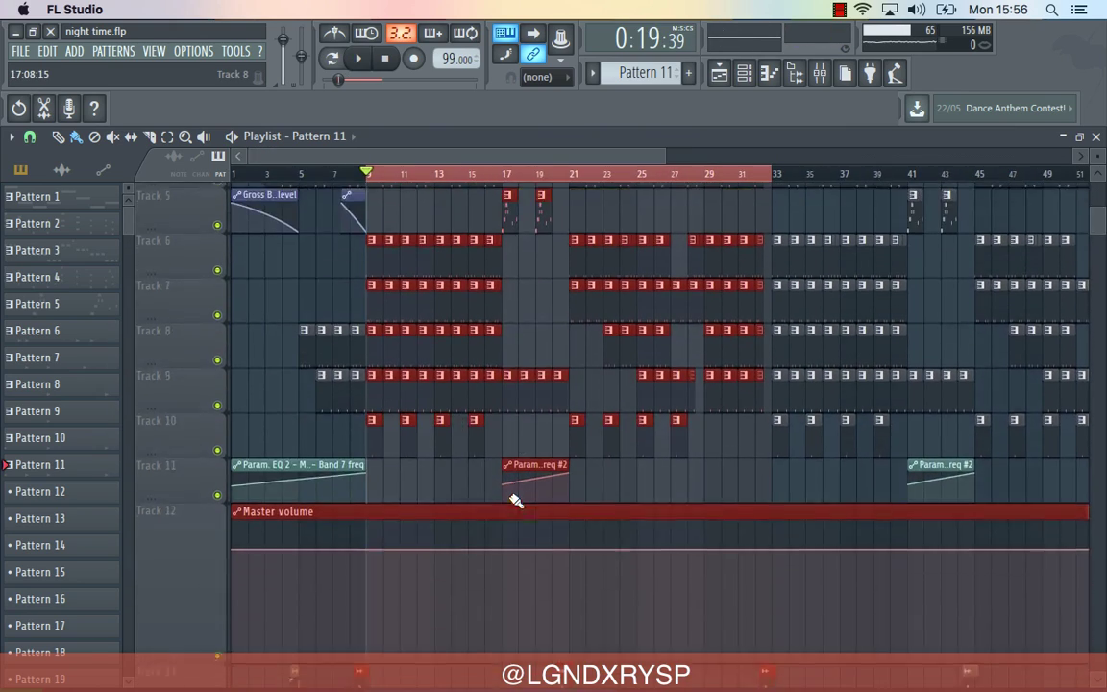
{"action": "scroll", "coordinate": [516, 500], "scroll_direction": "down", "scroll_amount": 2}
{"action": "scroll", "coordinate": [516, 501], "scroll_direction": "up", "scroll_amount": 6}
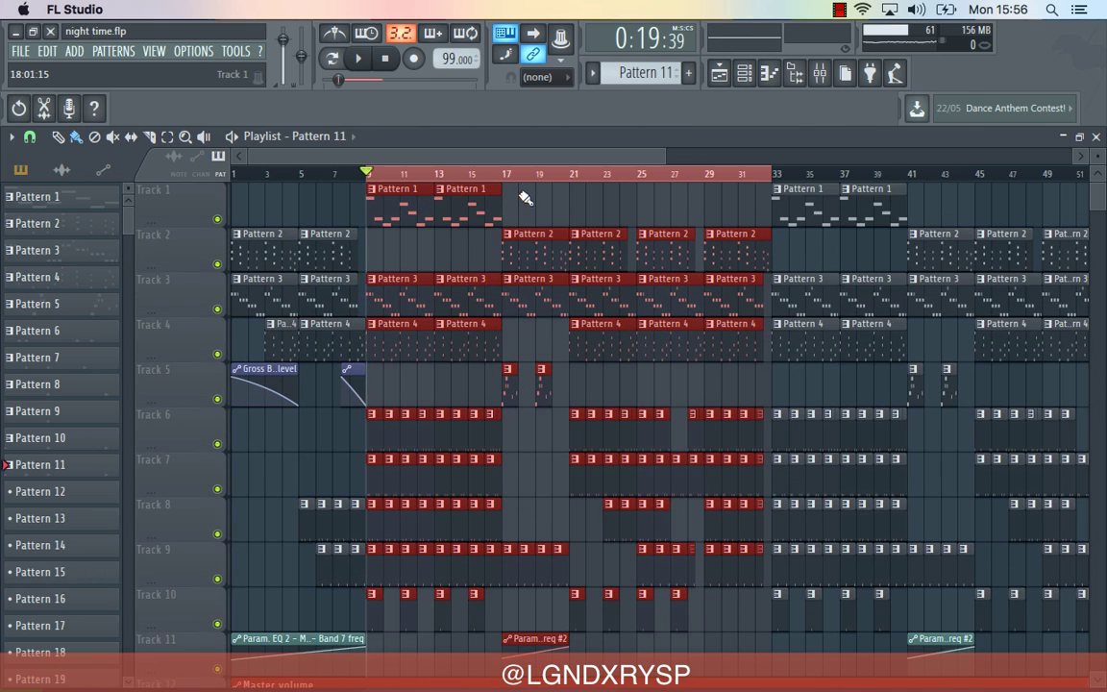
{"action": "left_click", "coordinate": [519, 176]}
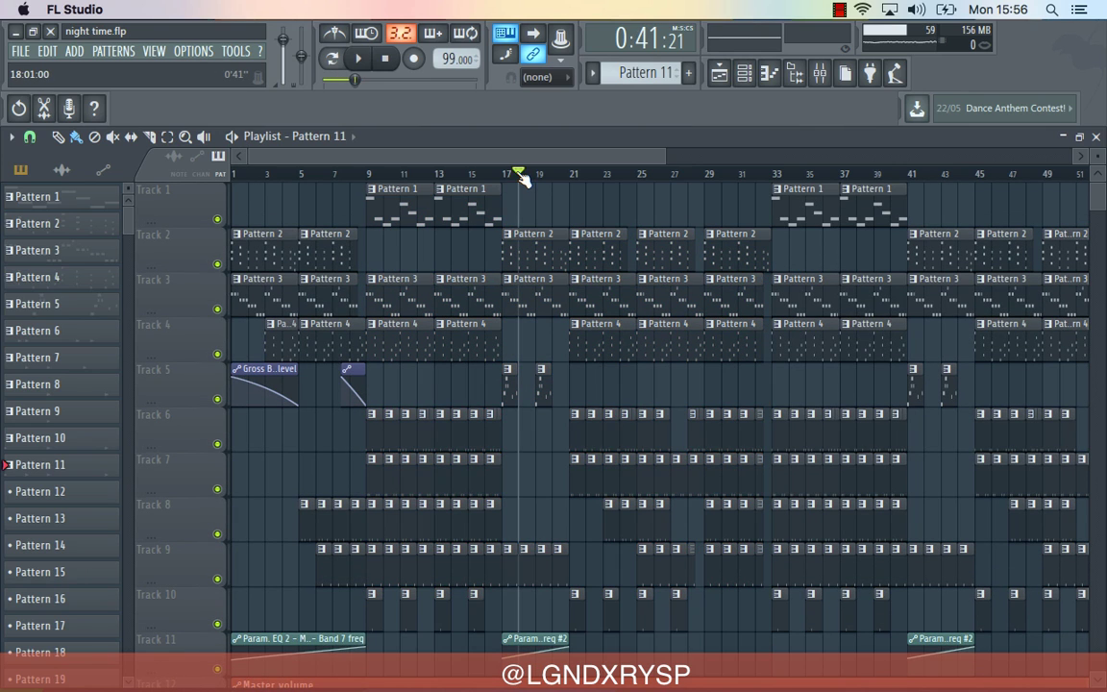
{"action": "left_click", "coordinate": [388, 61]}
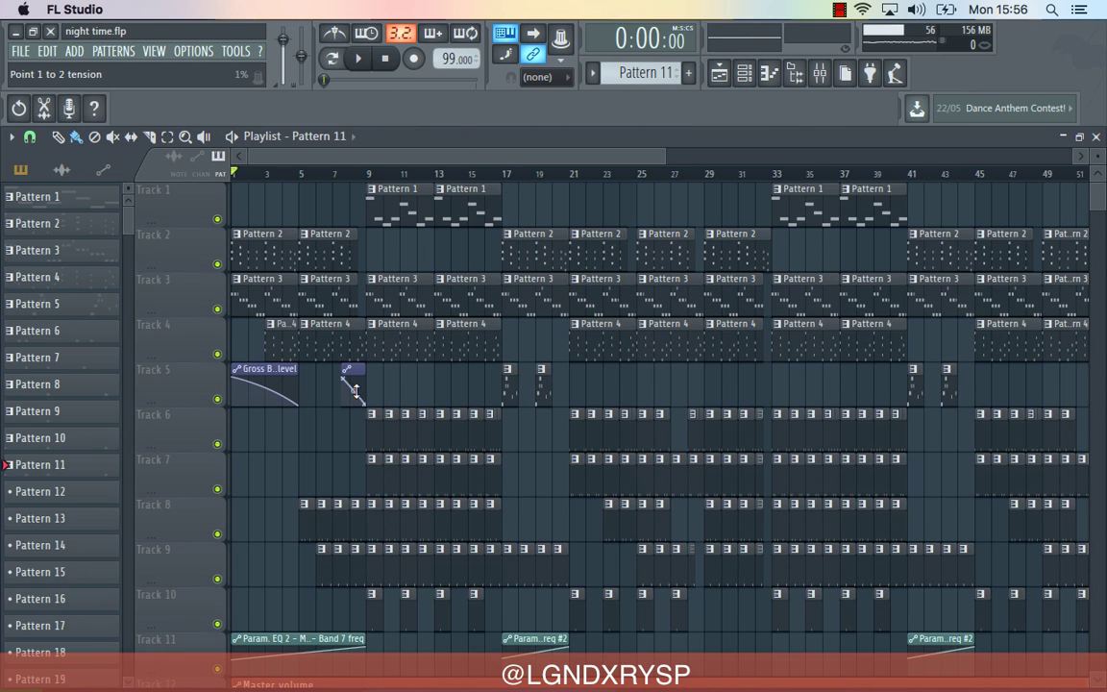
- Play the song from around bar 7 through the second Gross Beat automation clip on Track 5, stopping with the position at bar 9
{"action": "scroll", "coordinate": [356, 389], "scroll_direction": "down", "scroll_amount": 2}
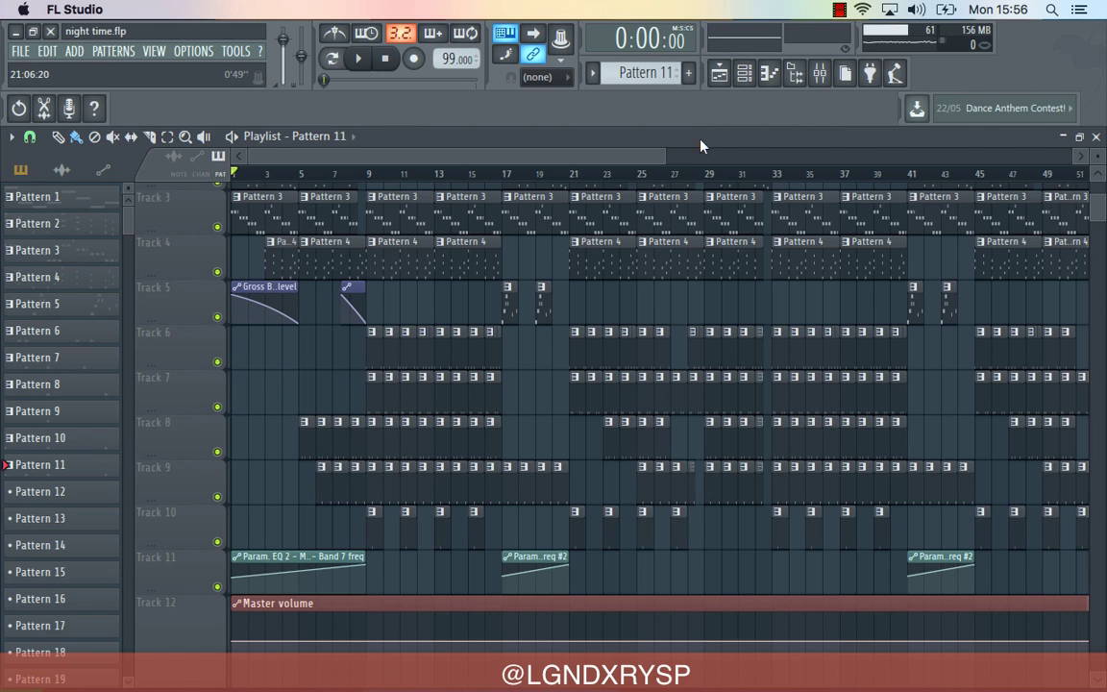
{"action": "left_click", "coordinate": [342, 177]}
{"action": "key", "text": "space"}
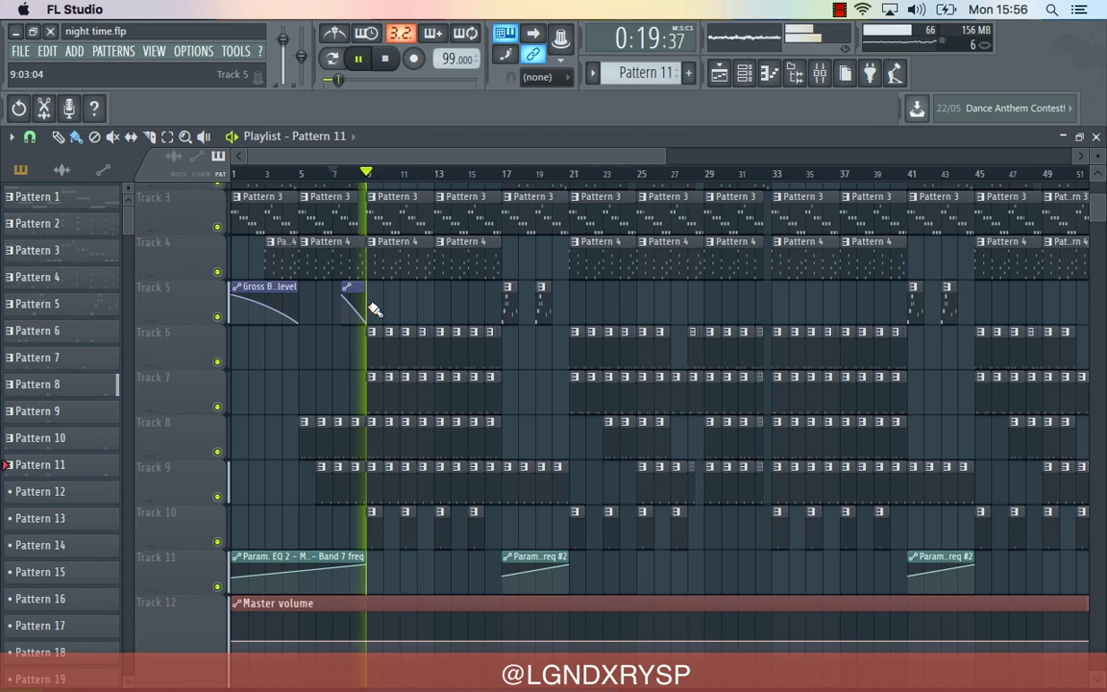
{"action": "key", "text": "space"}
{"action": "left_click", "coordinate": [371, 173]}
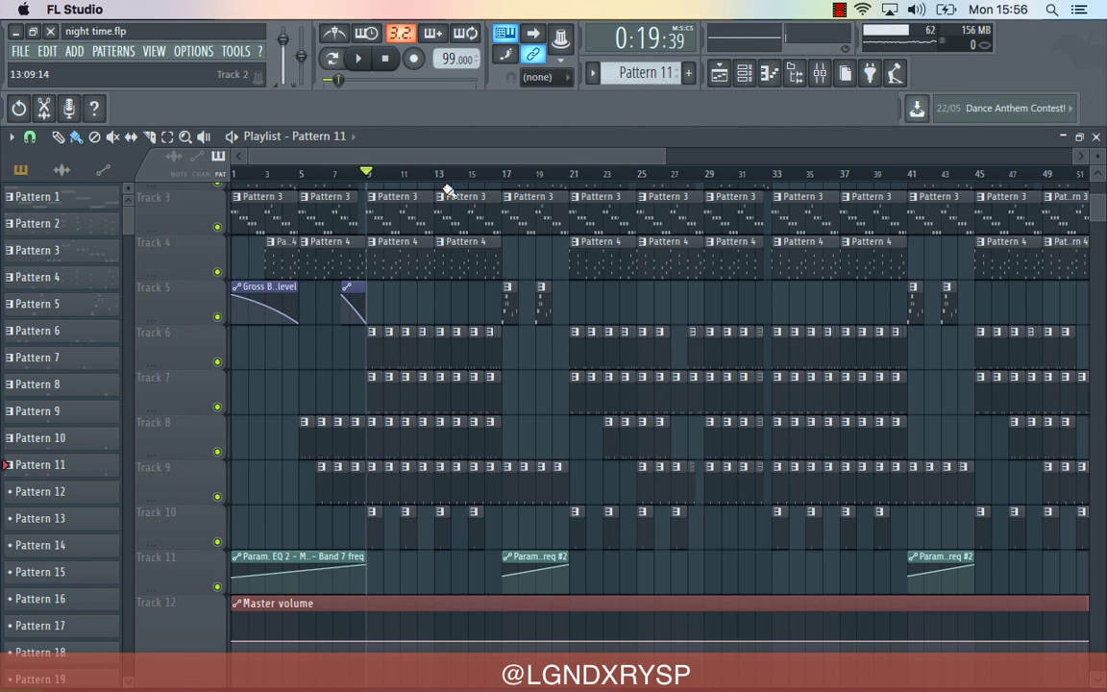
- Show the mixer, inspect the Gross Beat effect on the Master track and close its window
{"action": "left_click", "coordinate": [821, 73]}
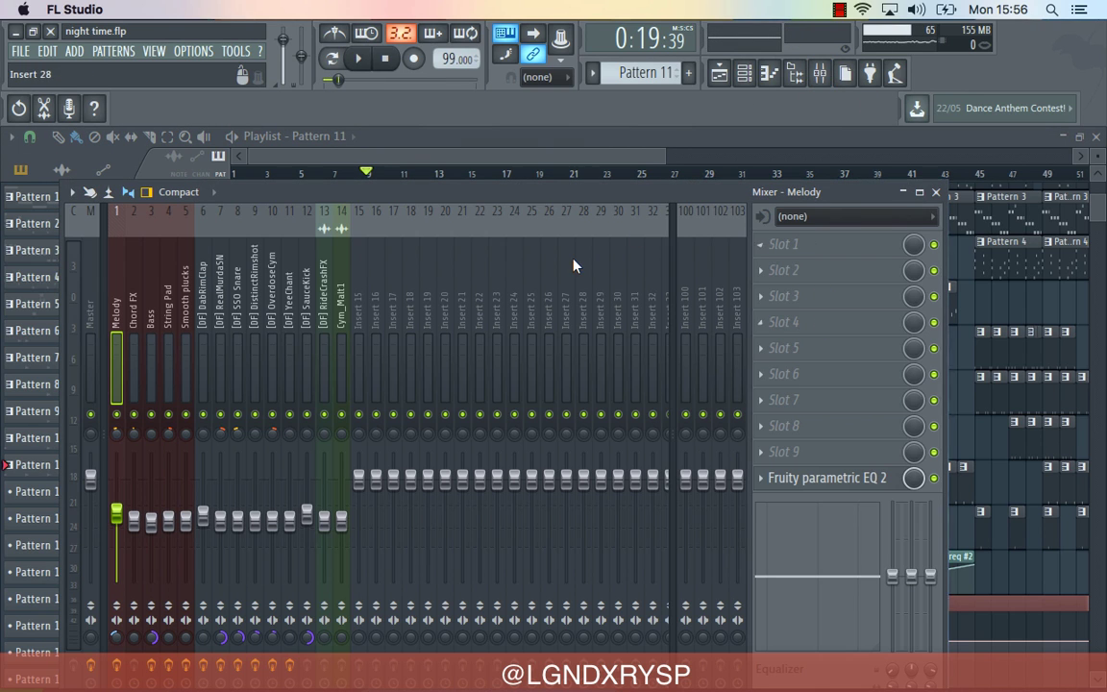
{"action": "left_click", "coordinate": [86, 221]}
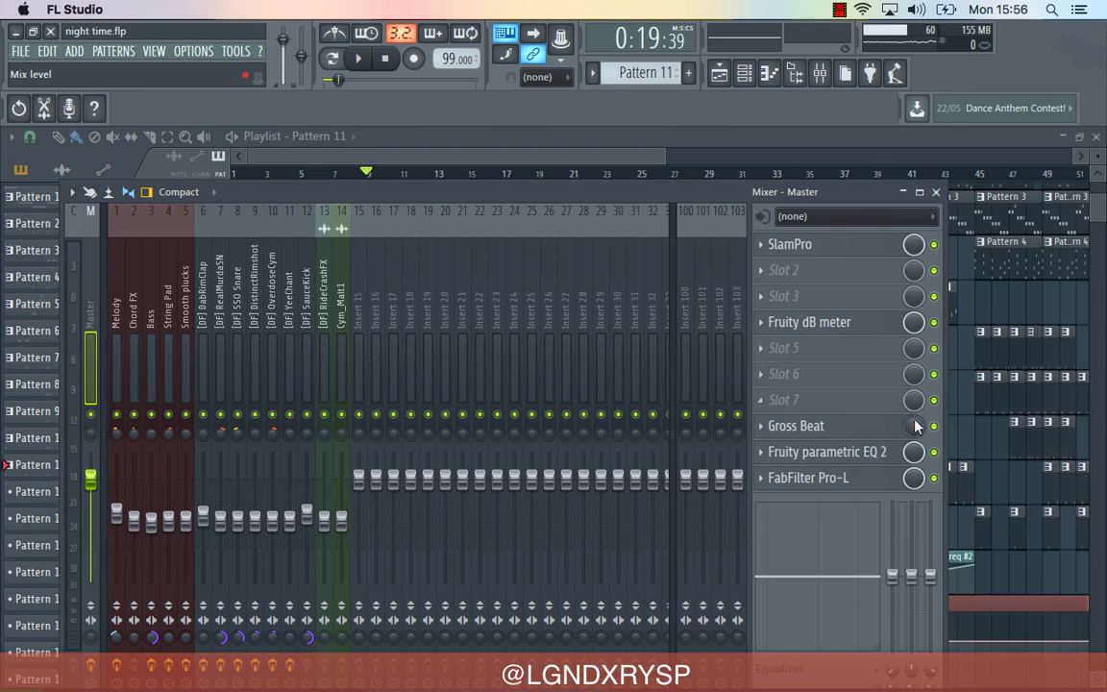
{"action": "left_click", "coordinate": [832, 429]}
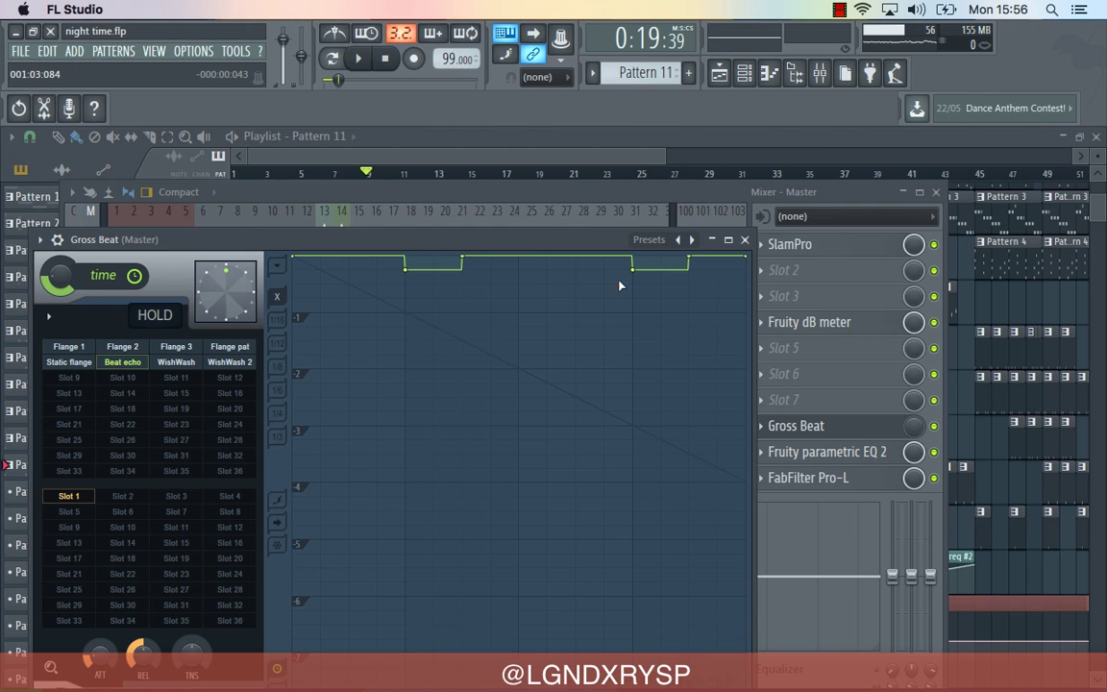
{"action": "left_click", "coordinate": [745, 240]}
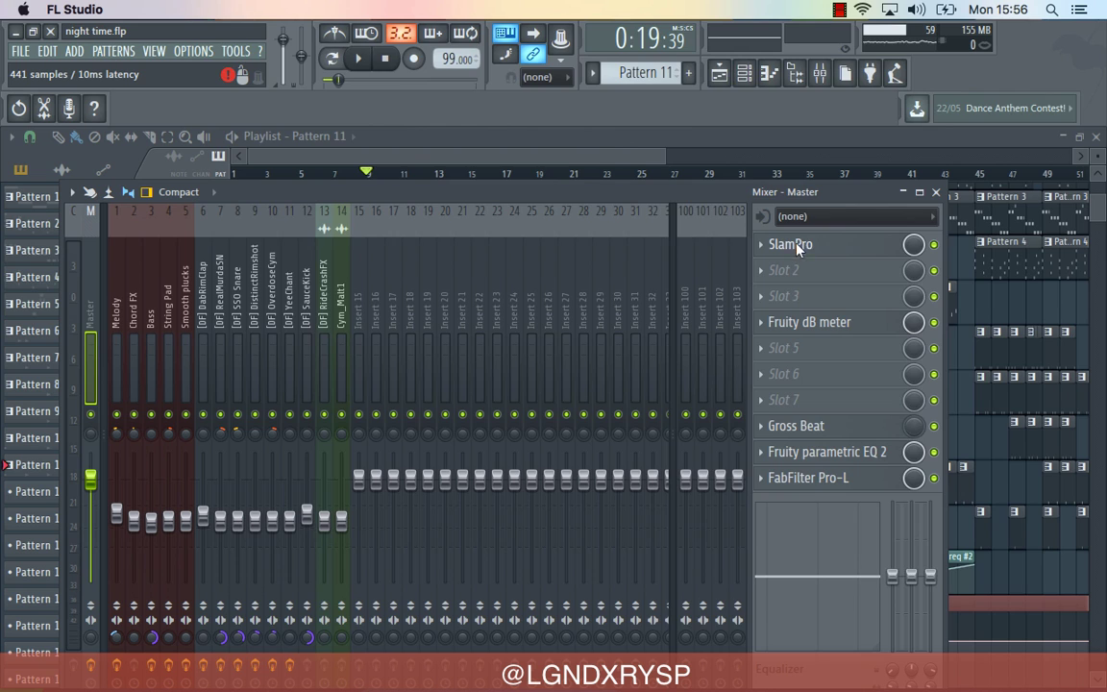
- Inspect the SlamPro settings on the Master track, close the plugin and hide the mixer
{"action": "left_click", "coordinate": [794, 245]}
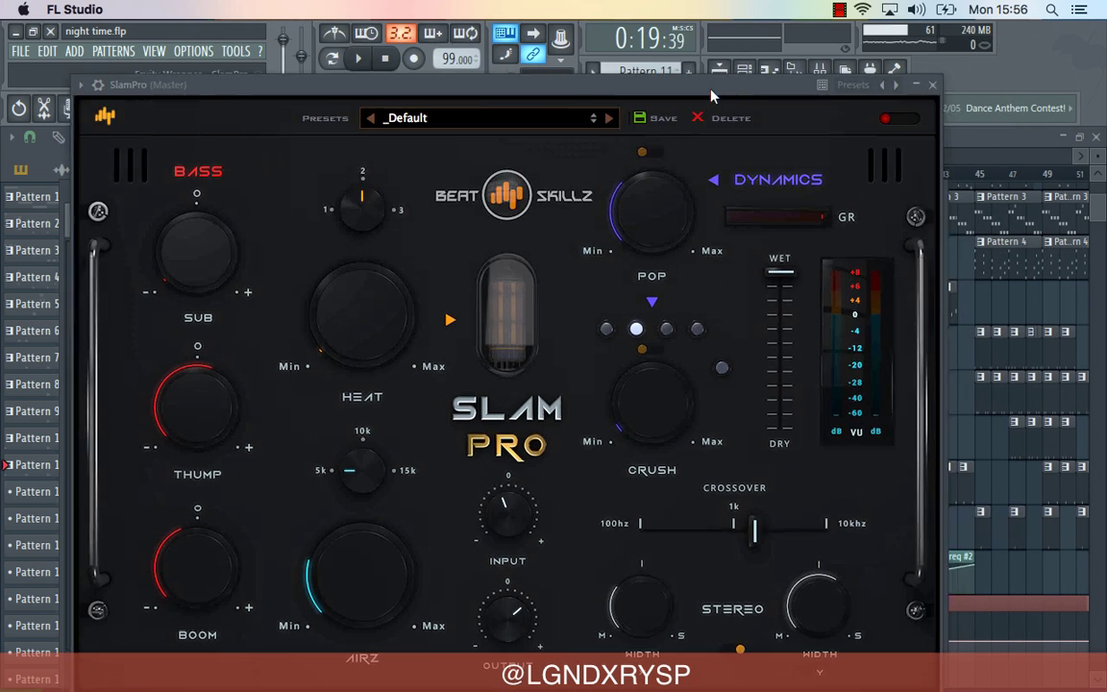
{"action": "left_click_drag", "start_coordinate": [711, 96], "coordinate": [756, 84]}
{"action": "left_click", "coordinate": [977, 70]}
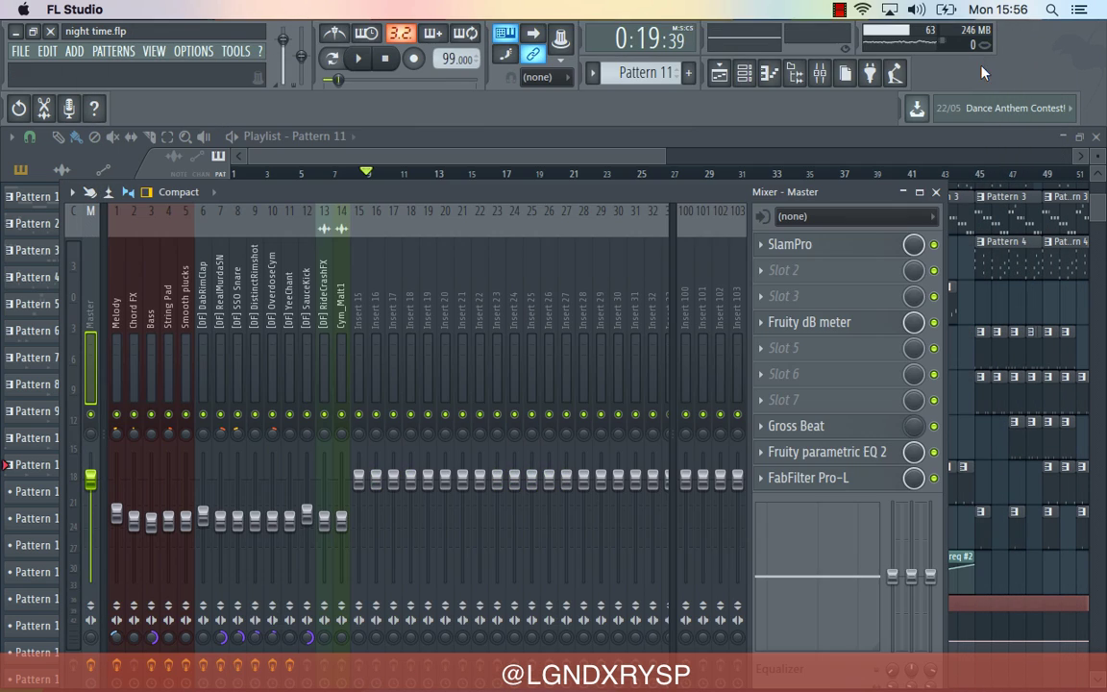
{"action": "key", "text": "F9"}
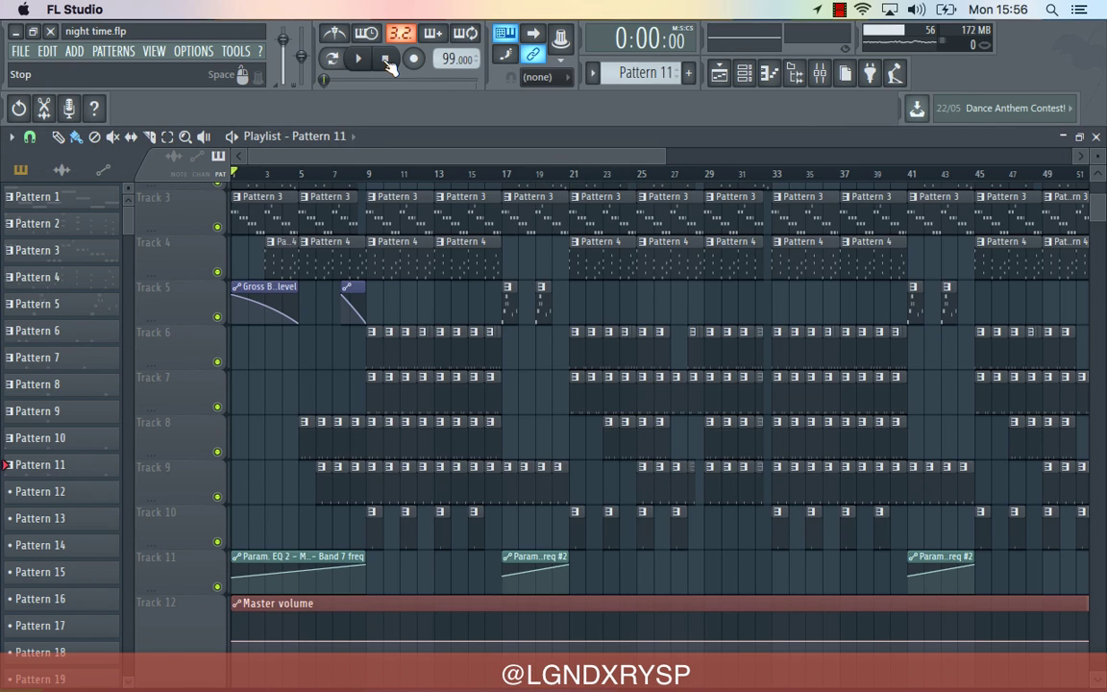
- Play the song from the start, viewing the playlist down to Track 13's audio clips, and zoom out to the whole arrangement
{"action": "key", "text": "space"}
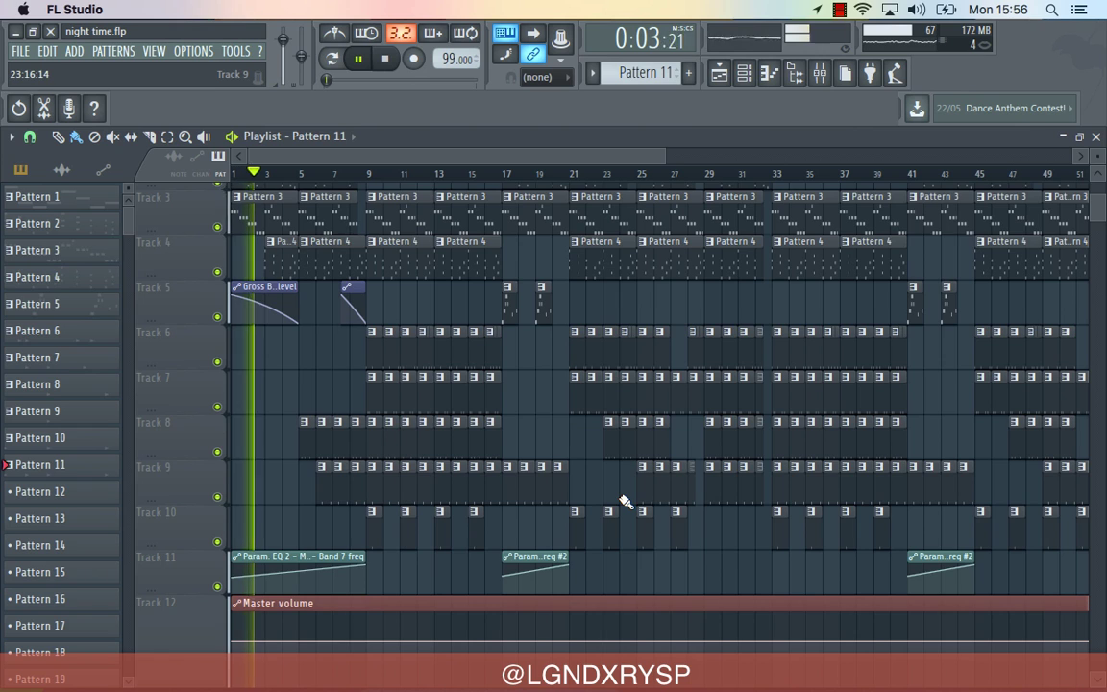
{"action": "scroll", "coordinate": [624, 503], "scroll_direction": "down", "scroll_amount": 4}
{"action": "scroll", "coordinate": [625, 502], "scroll_direction": "down", "scroll_amount": 3}
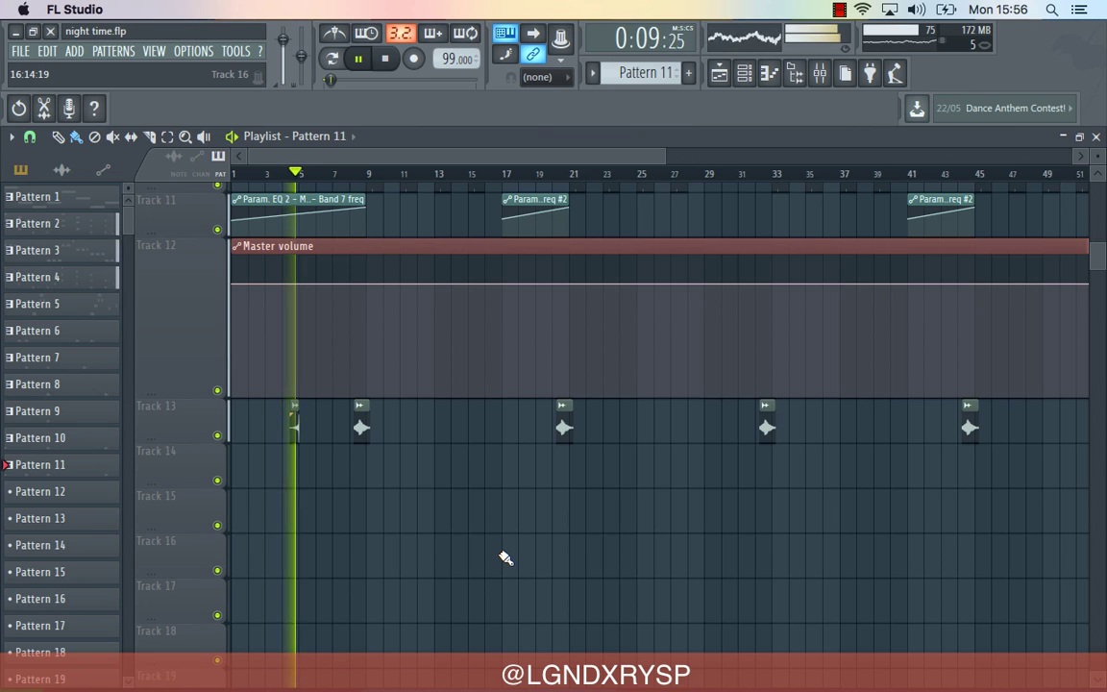
{"action": "scroll", "coordinate": [506, 558], "scroll_direction": "up", "scroll_amount": 1}
{"action": "scroll", "coordinate": [506, 558], "scroll_direction": "up", "scroll_amount": 6}
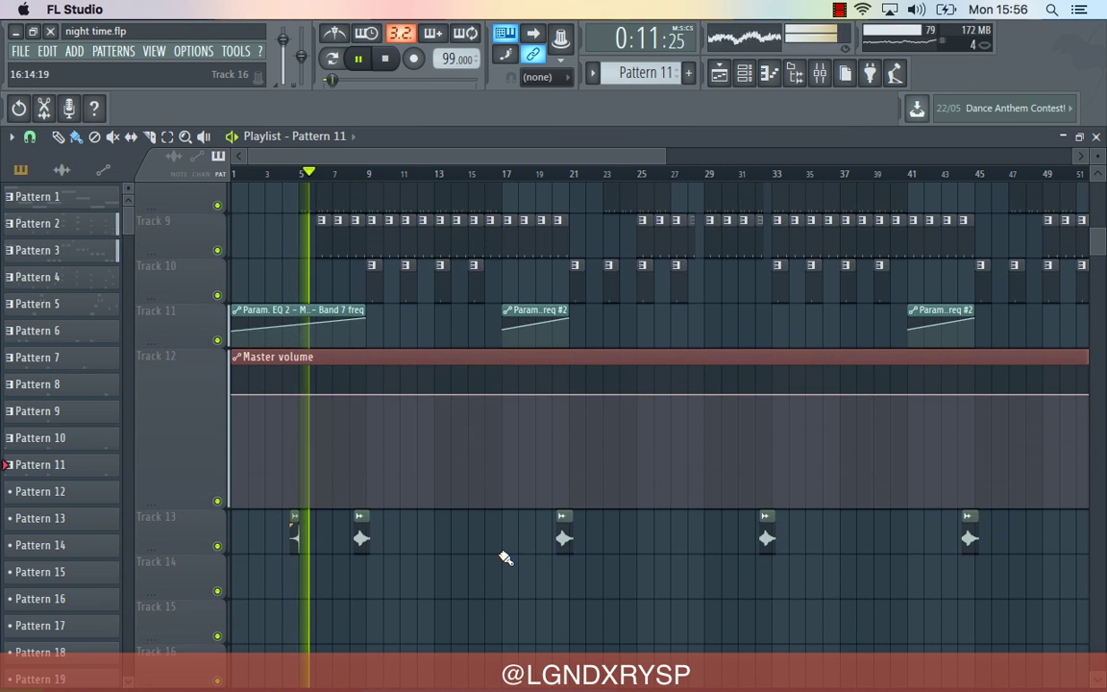
{"action": "scroll", "coordinate": [506, 558], "scroll_direction": "up", "scroll_amount": 3}
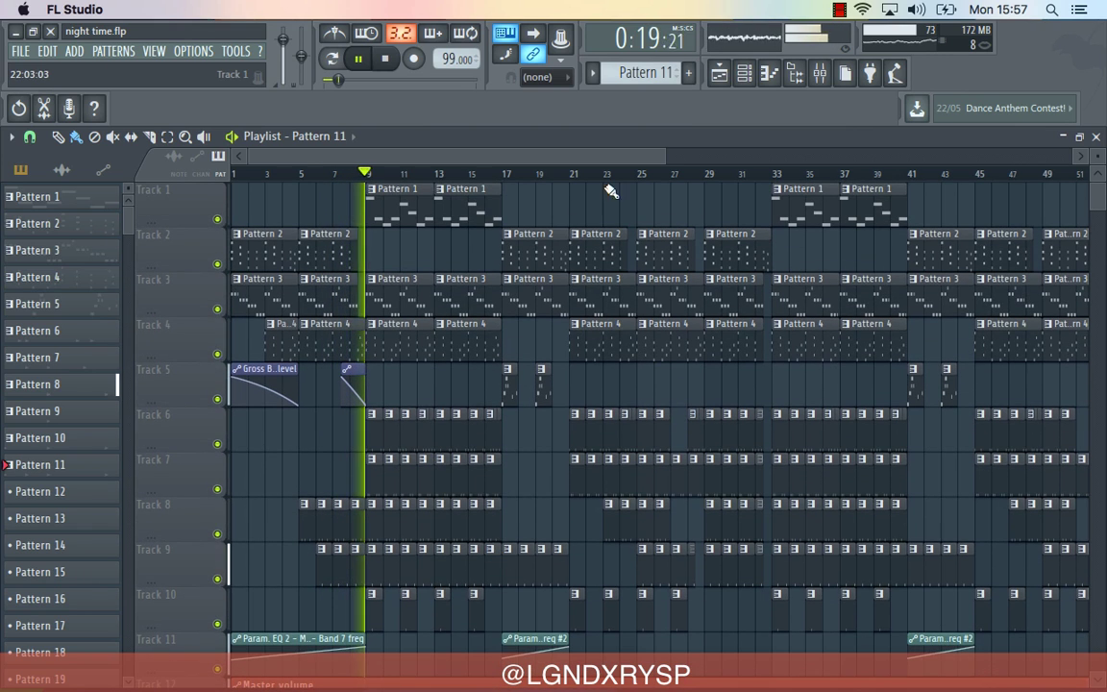
{"action": "left_click_drag", "start_coordinate": [673, 163], "coordinate": [996, 135]}
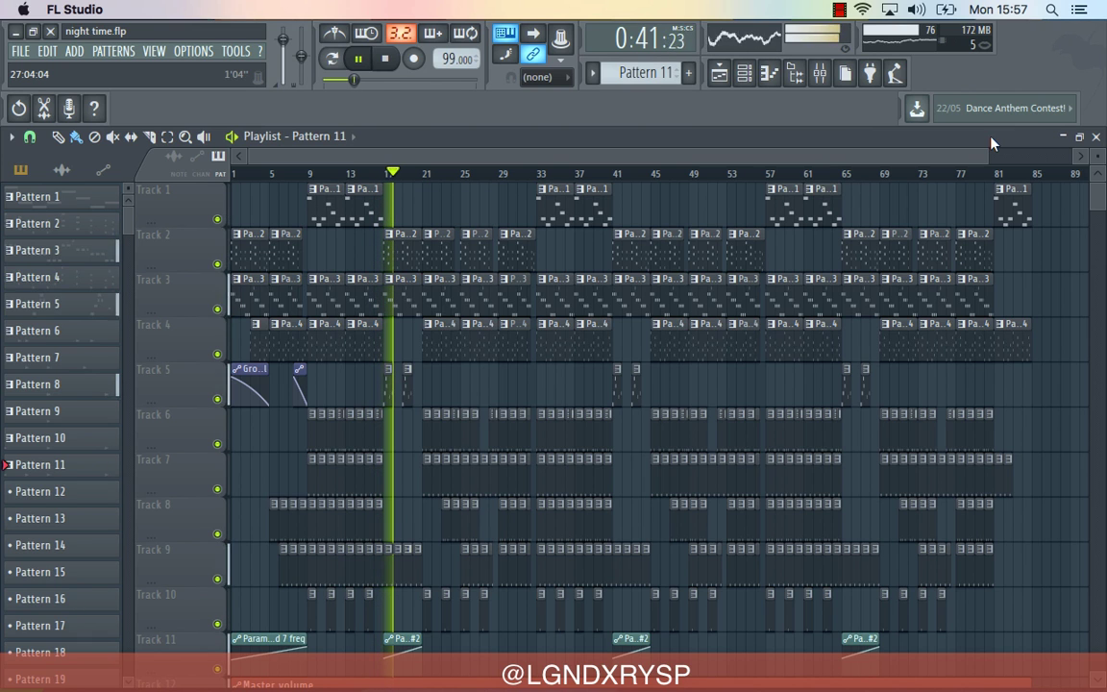
- Open Fruity parametric EQ 2 on the Master track during playback, moving its window and the mixer clear of the playlist
{"action": "scroll", "coordinate": [903, 375], "scroll_direction": "down", "scroll_amount": 3}
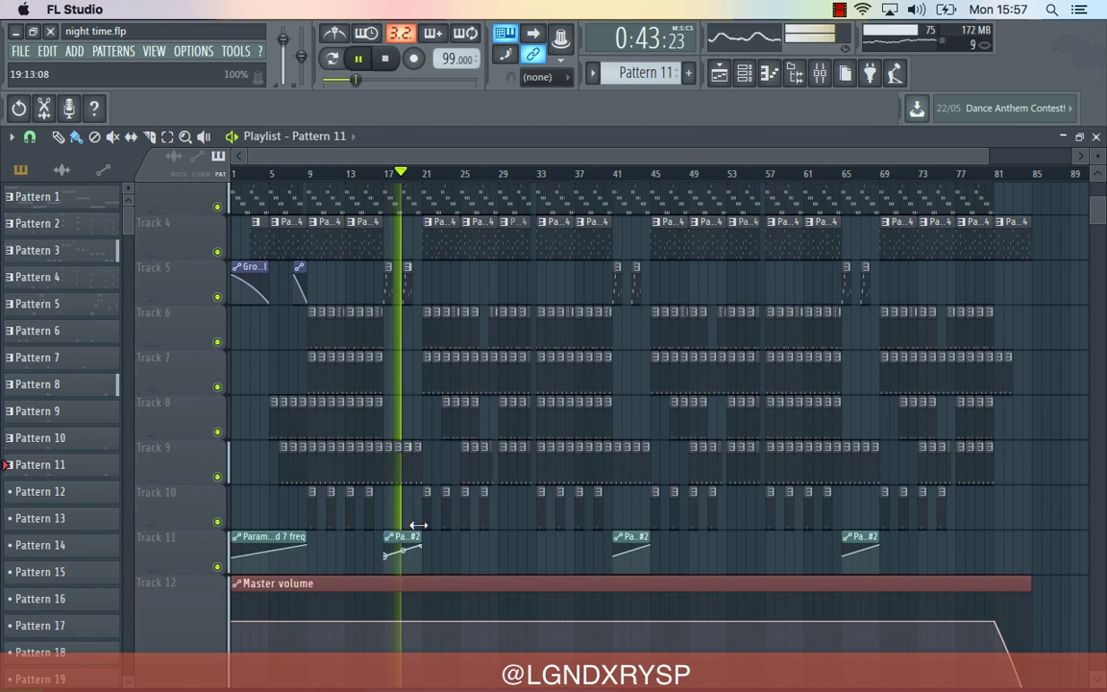
{"action": "left_click", "coordinate": [818, 73]}
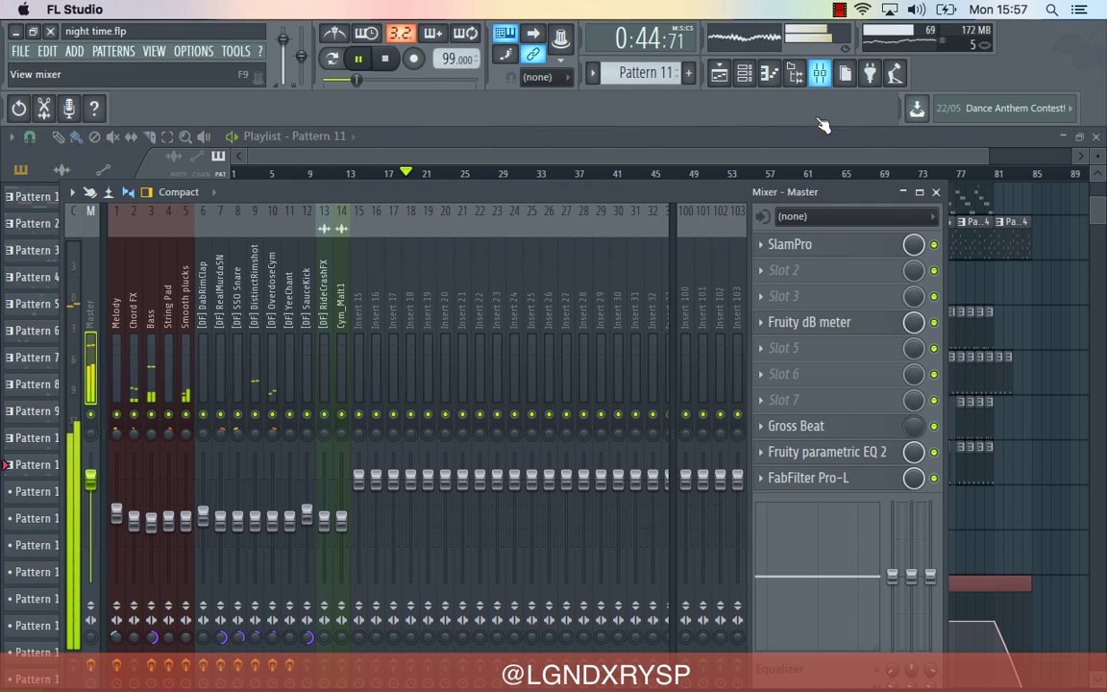
{"action": "left_click", "coordinate": [806, 455]}
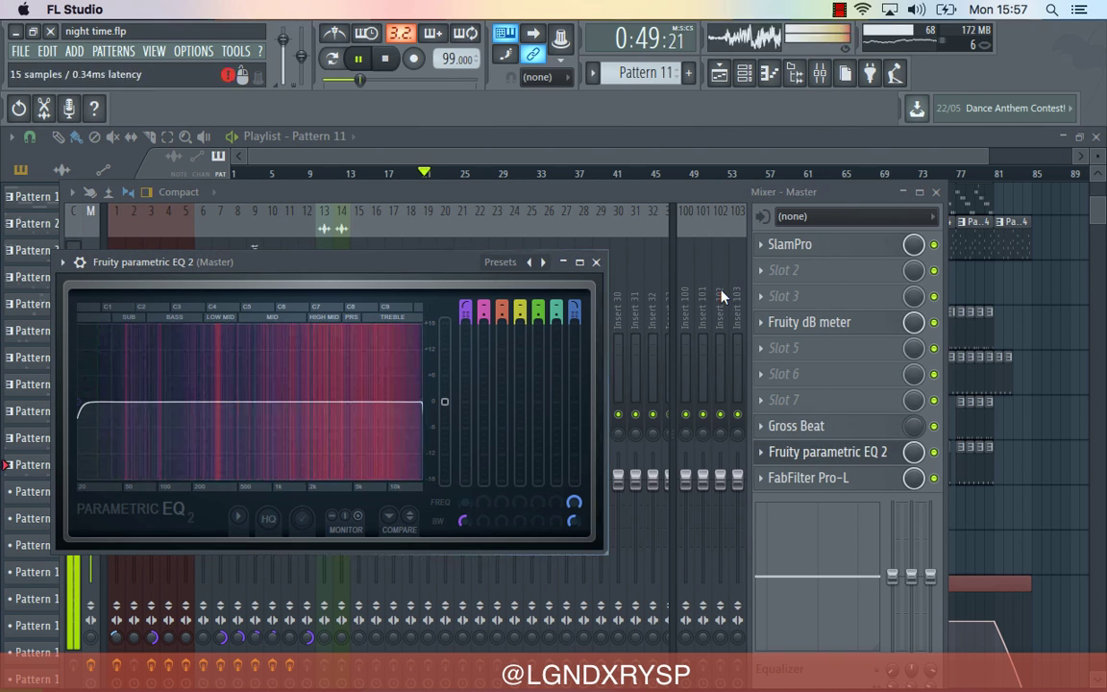
{"action": "left_click_drag", "start_coordinate": [646, 194], "coordinate": [693, 620]}
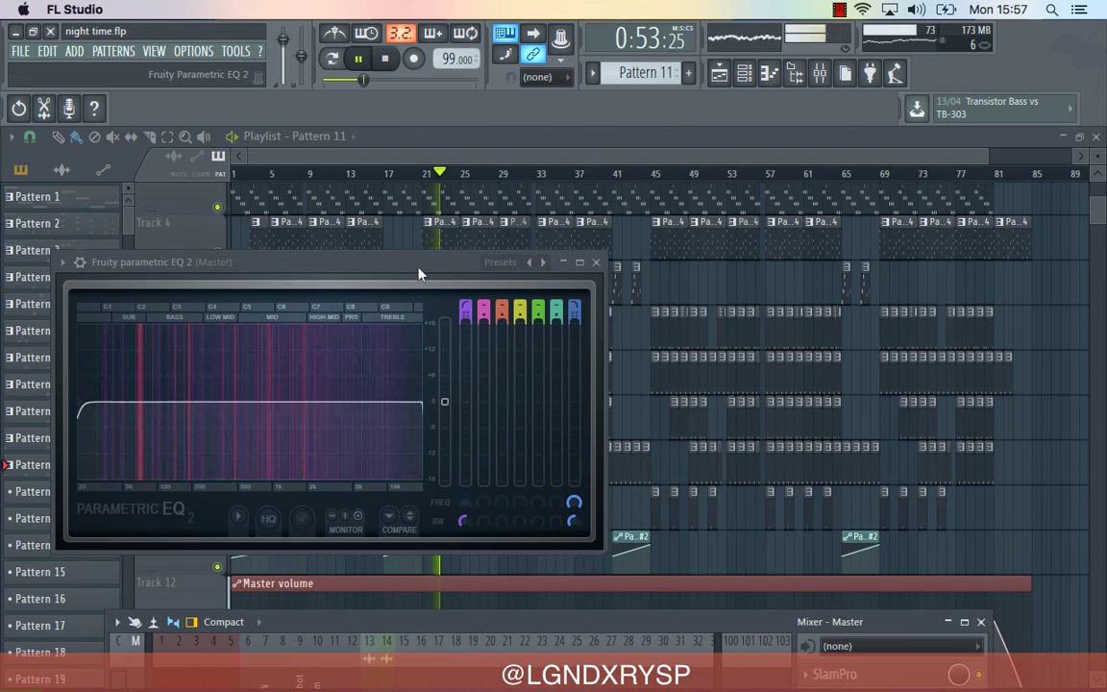
{"action": "left_click_drag", "start_coordinate": [425, 267], "coordinate": [945, 322]}
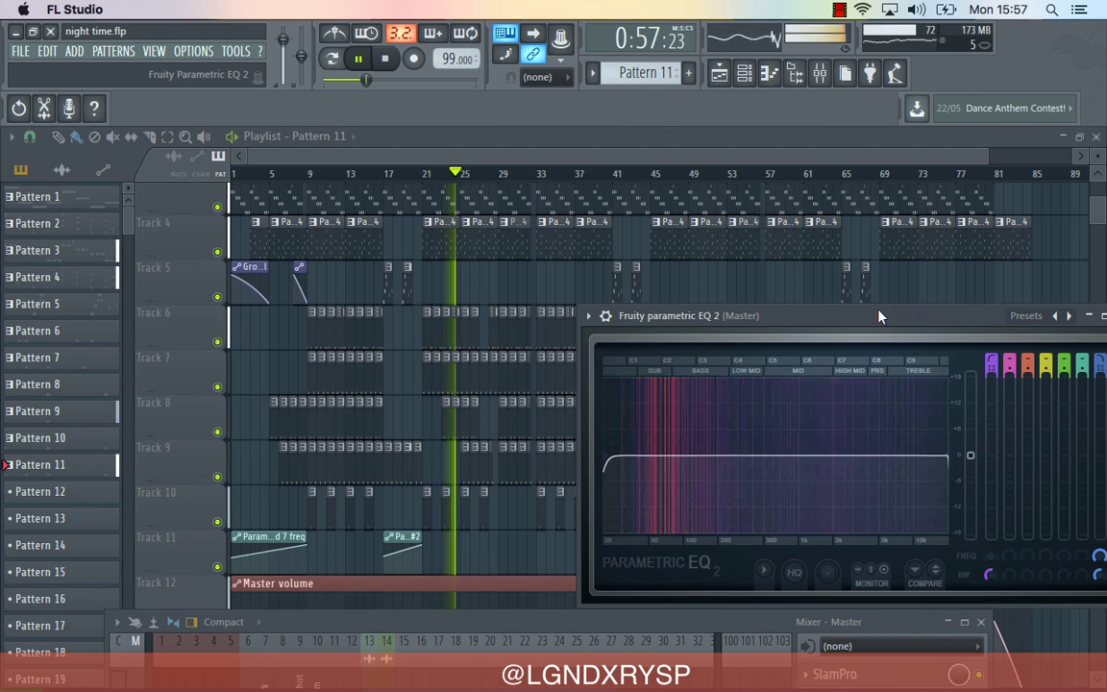
{"action": "left_click_drag", "start_coordinate": [830, 320], "coordinate": [827, 463]}
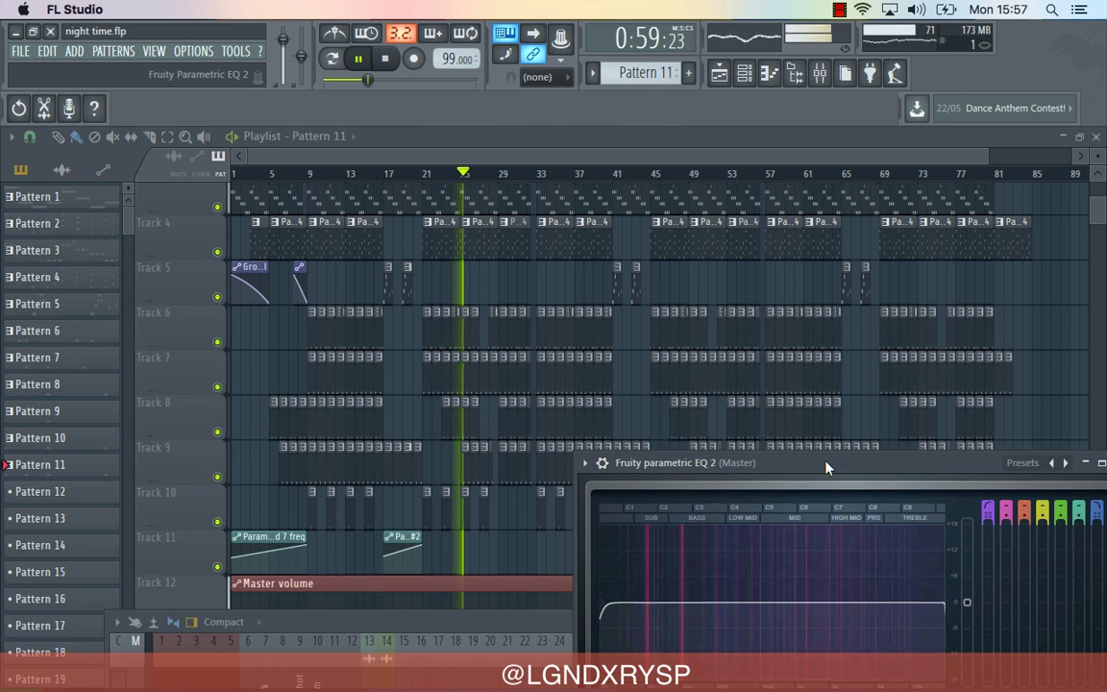
- Stop playback, close the equalizer and mixer windows, and zoom the playlist in to about the first 47 bars
{"action": "key", "text": "space"}
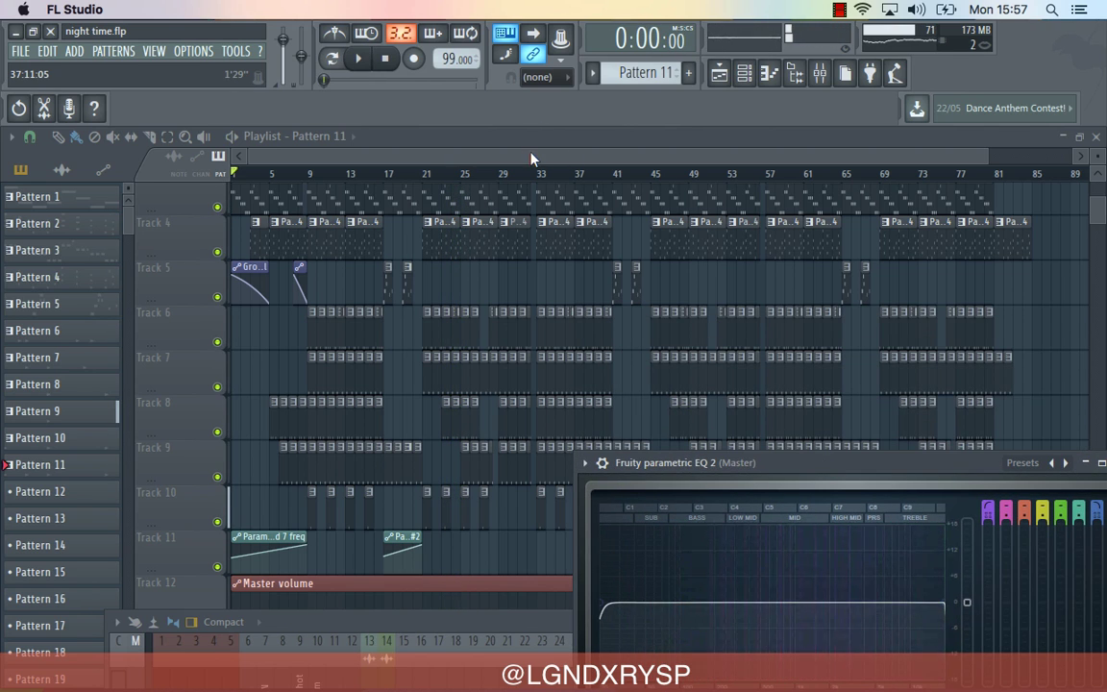
{"action": "key", "text": "Escape"}
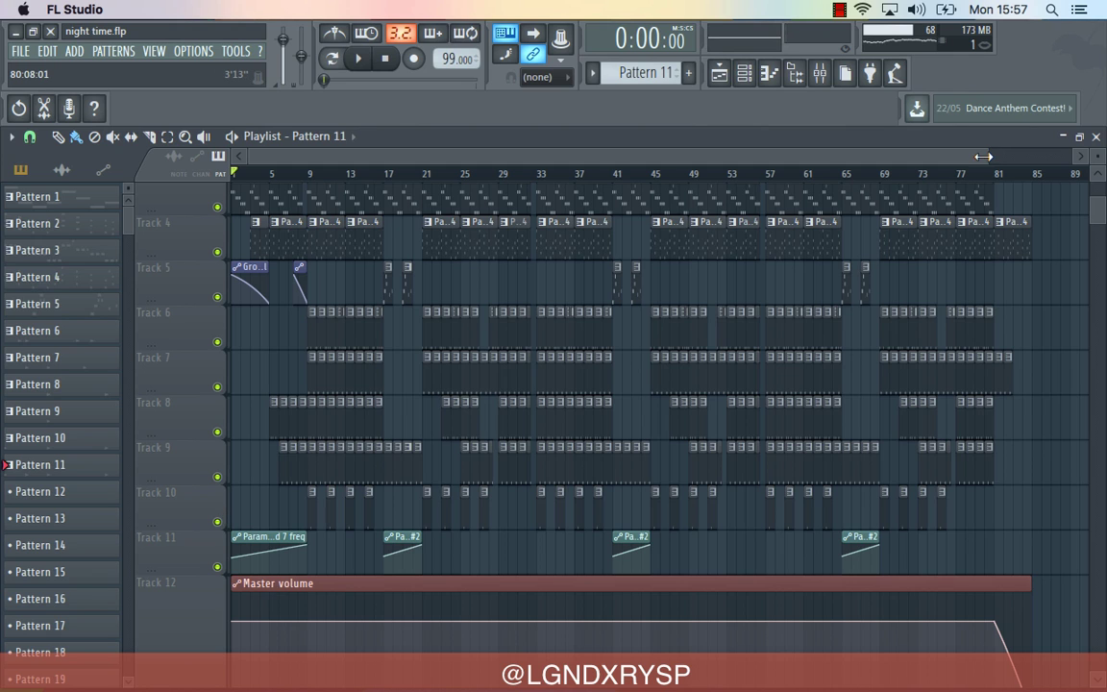
{"action": "left_click_drag", "start_coordinate": [982, 157], "coordinate": [630, 157]}
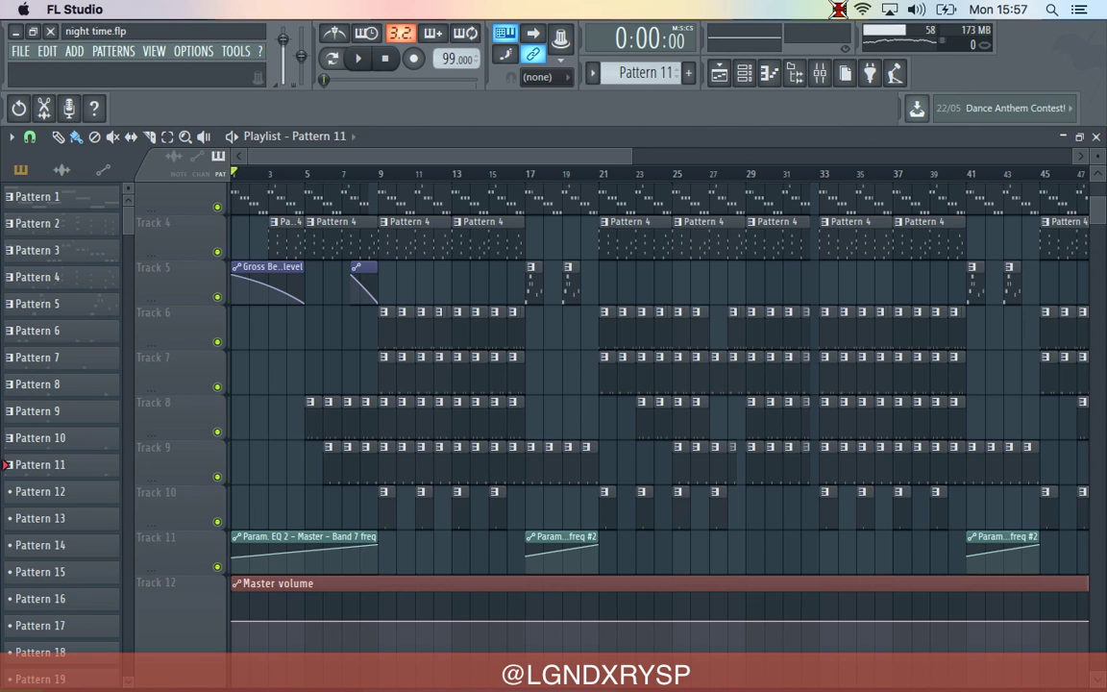
{"action": "left_click", "coordinate": [839, 11]}
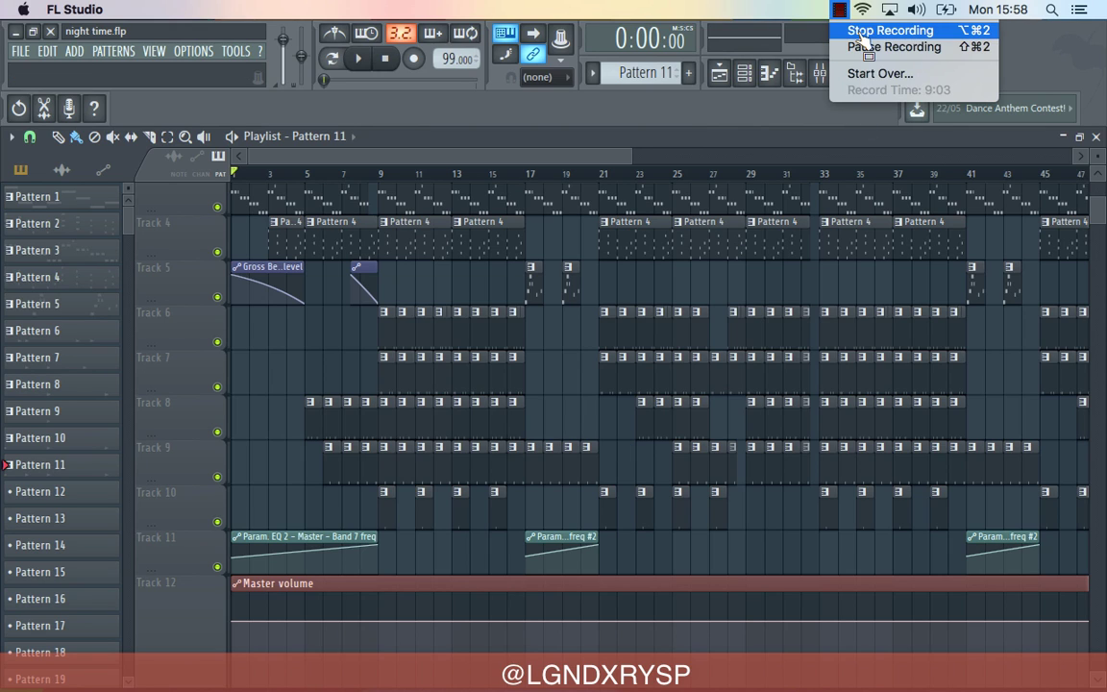